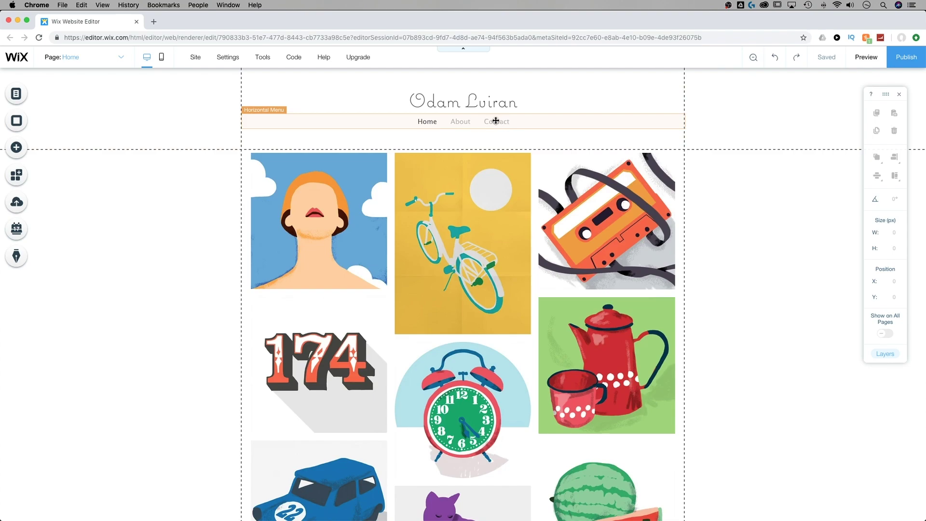
Step: Switch from the Home page to the Contact page and browse the Add panel's Contact elements
click(111, 61)
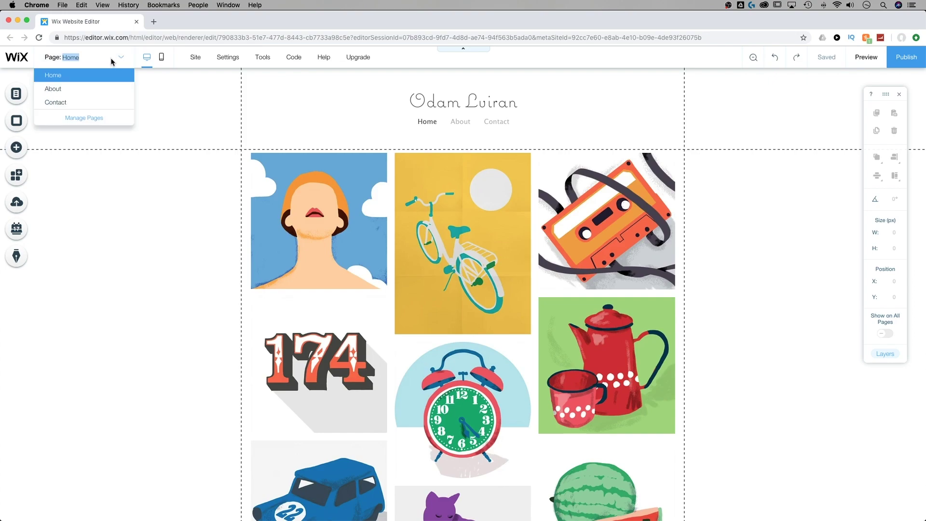
click(106, 101)
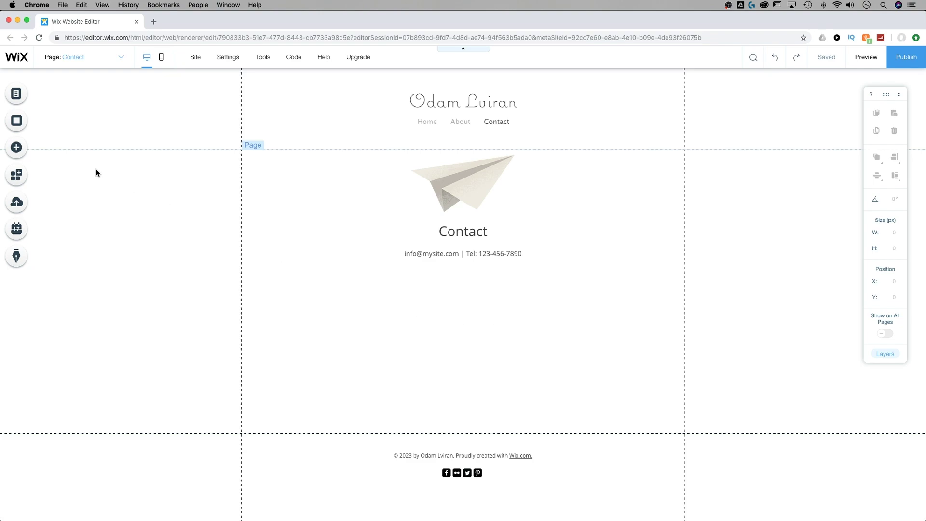
click(18, 152)
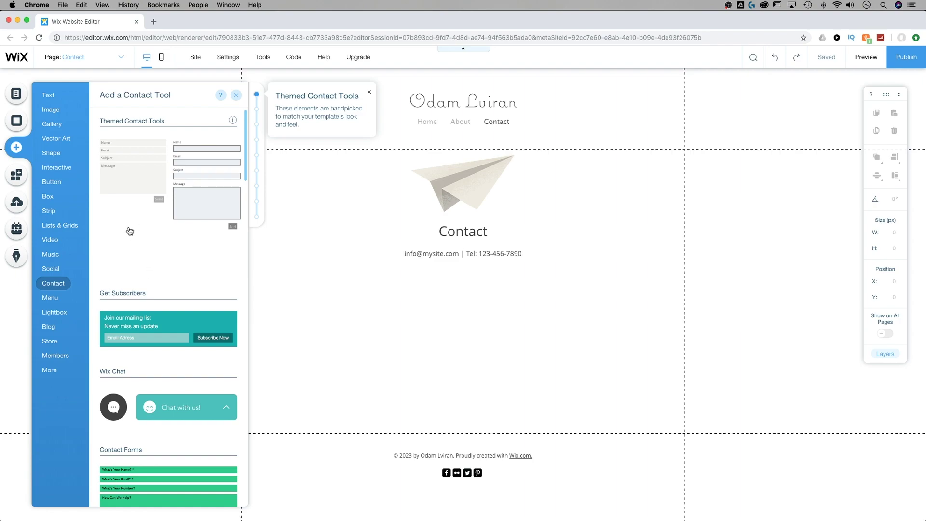
Step: Place the Themed Contact Tools form (Email, Name, Subject, Message) below the contact info
scroll(131, 232, down, 5)
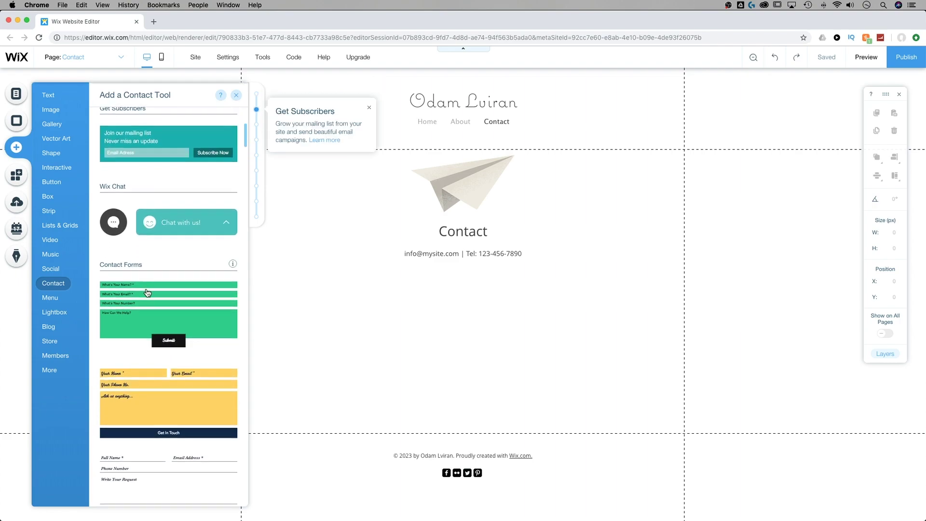
scroll(147, 292, down, 3)
scroll(147, 290, up, 6)
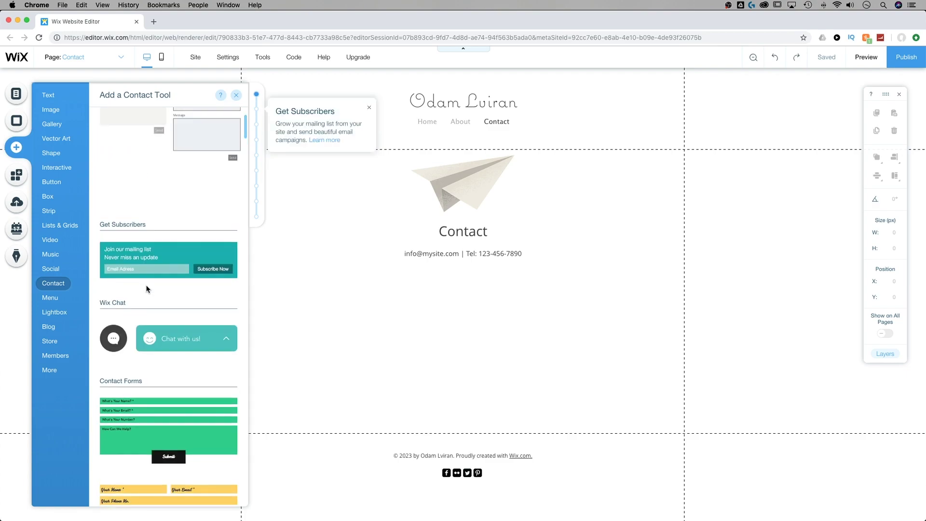
scroll(147, 290, up, 2)
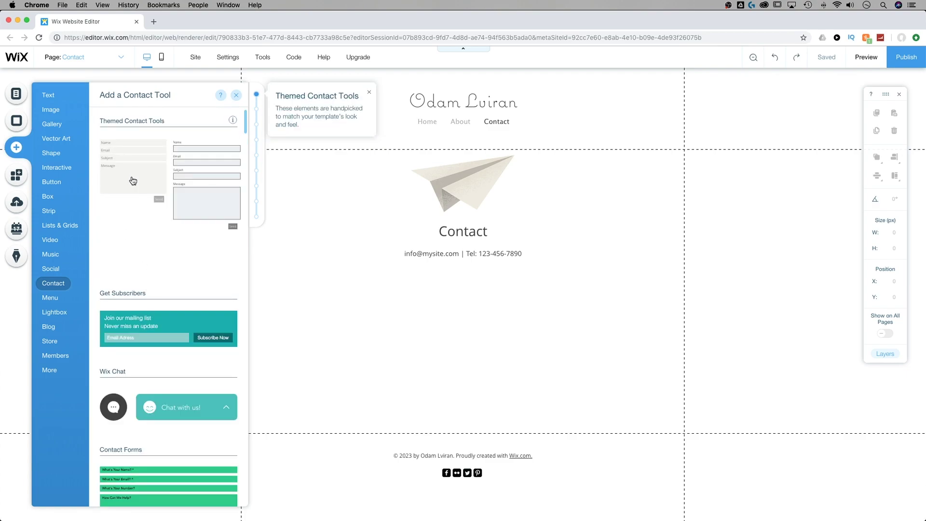
drag(137, 180, 471, 337)
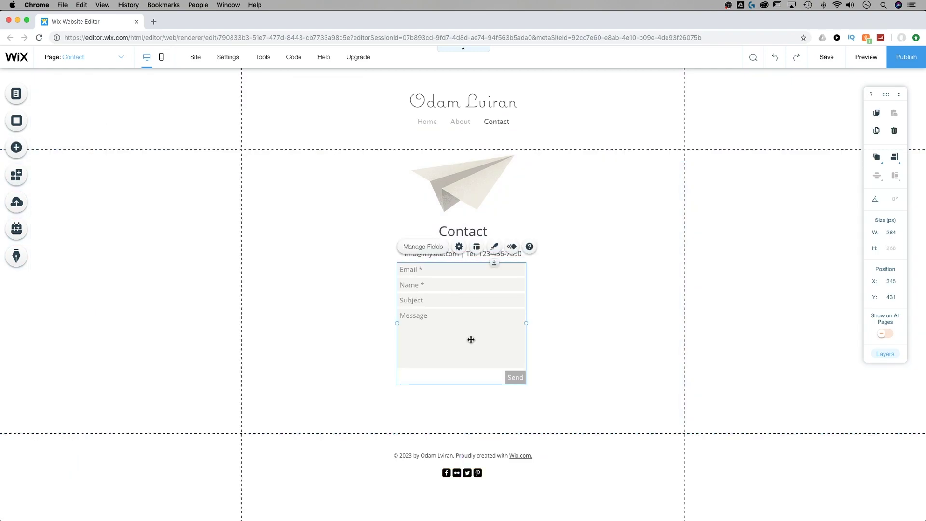
click(434, 248)
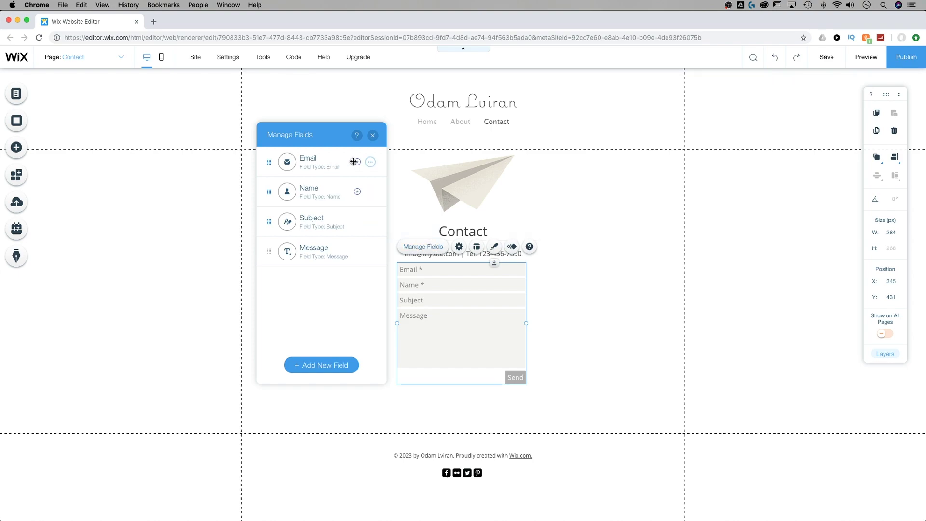
Step: Move the Name field above Email in the form's field list
mouse_move(356, 163)
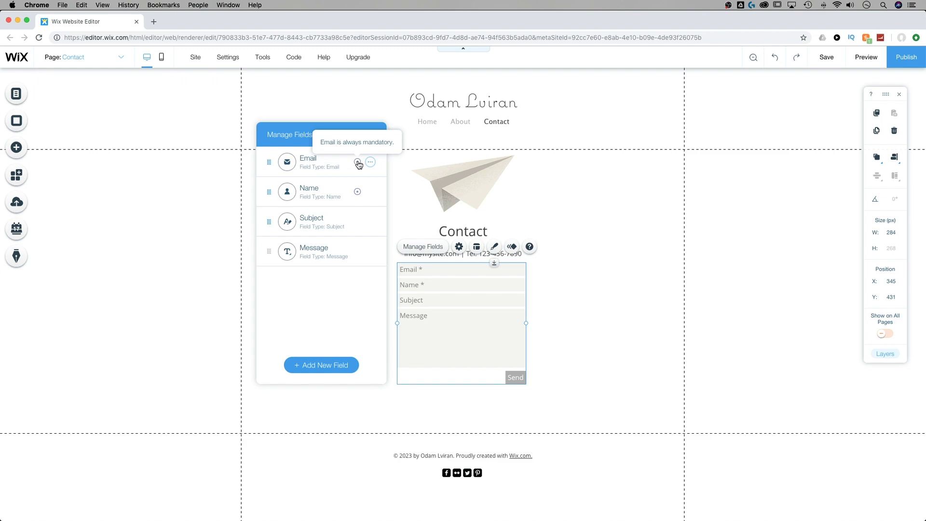
click(369, 162)
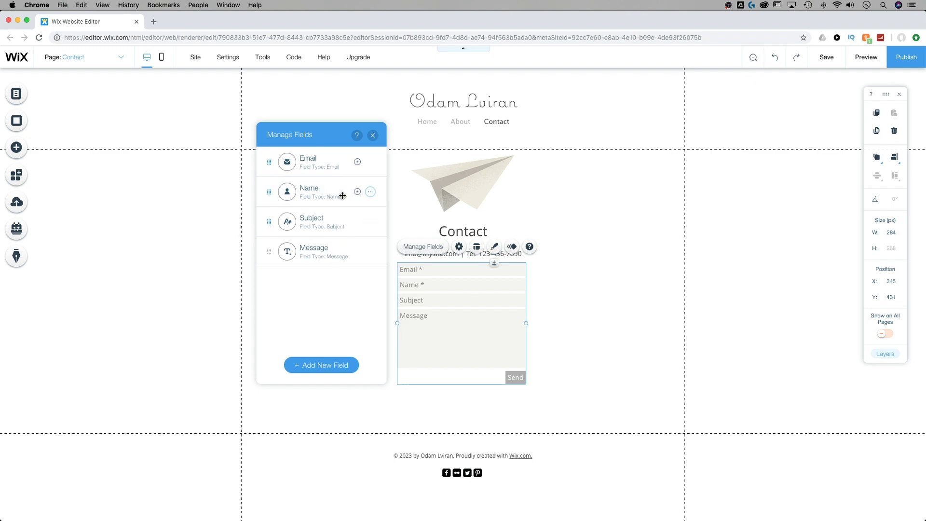
click(370, 192)
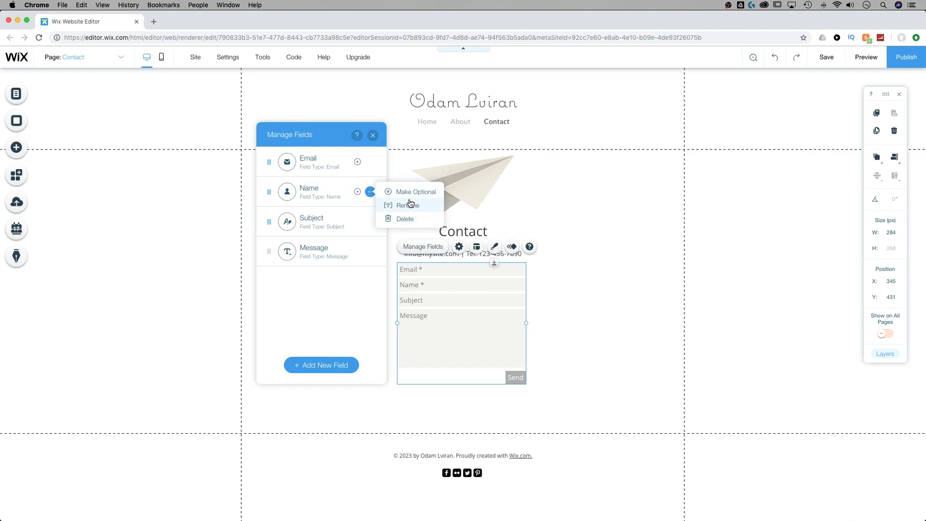
click(367, 193)
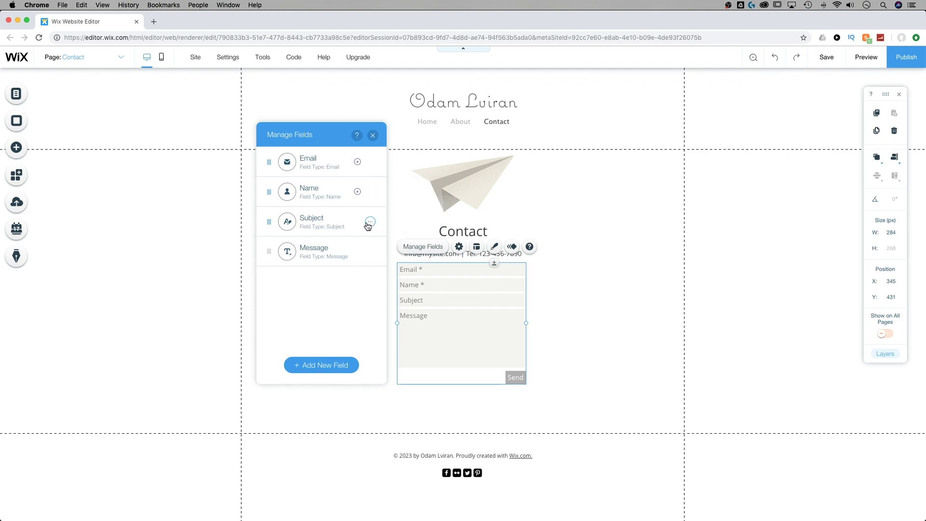
click(336, 187)
drag(336, 186, 334, 158)
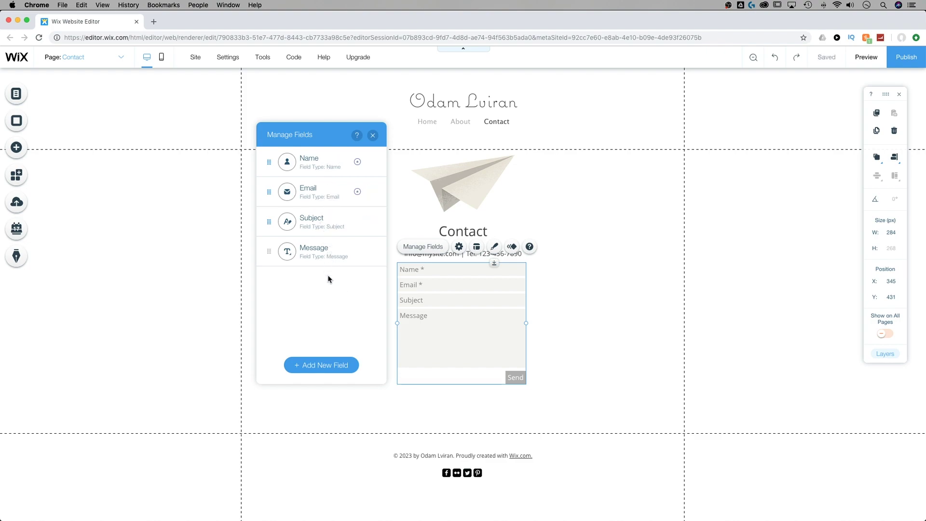
click(326, 366)
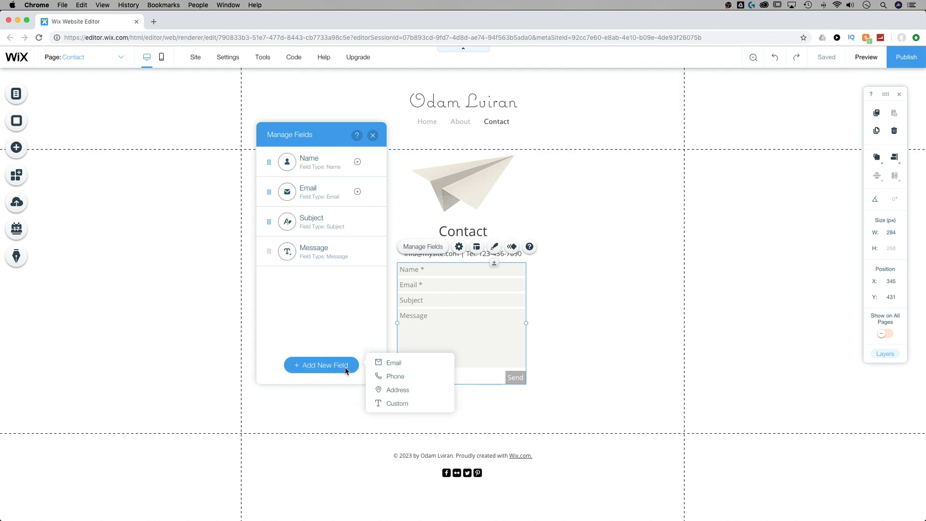
Step: Add a custom field renamed Phone Number between Subject and Message
click(399, 404)
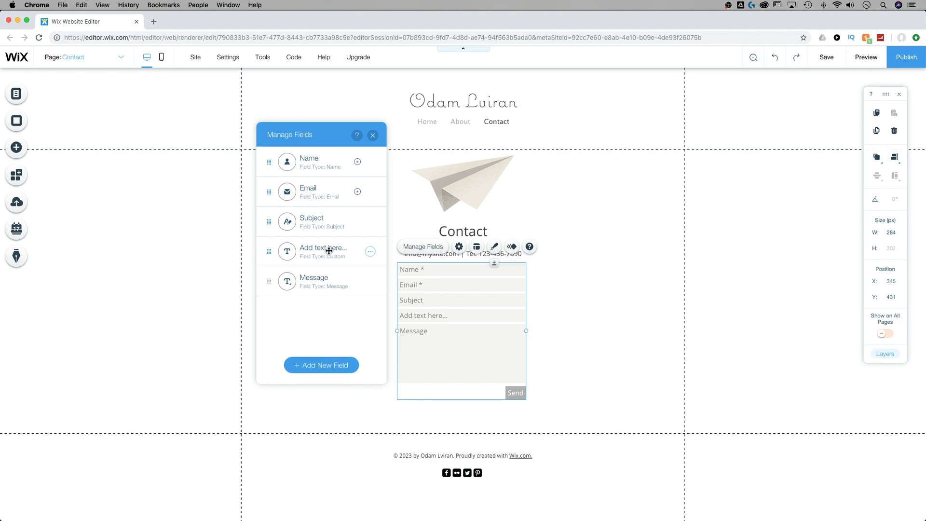
click(370, 253)
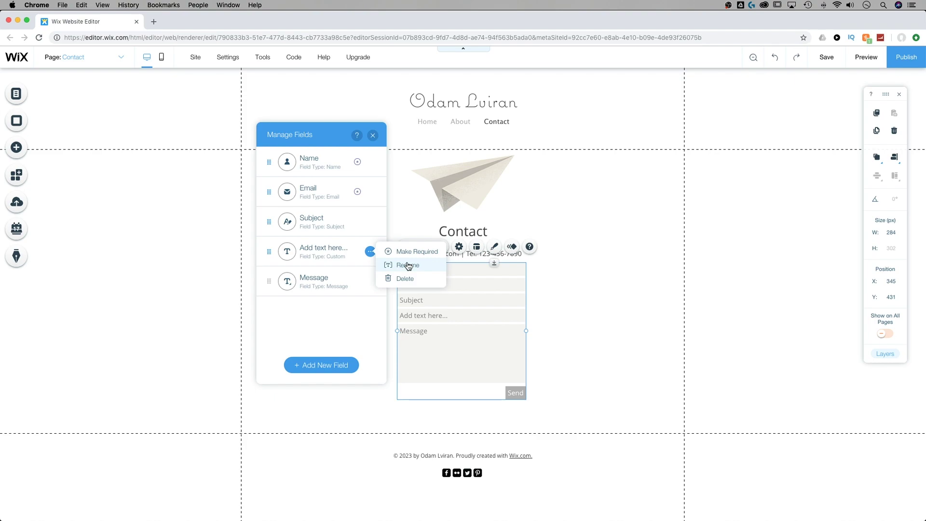
click(408, 265)
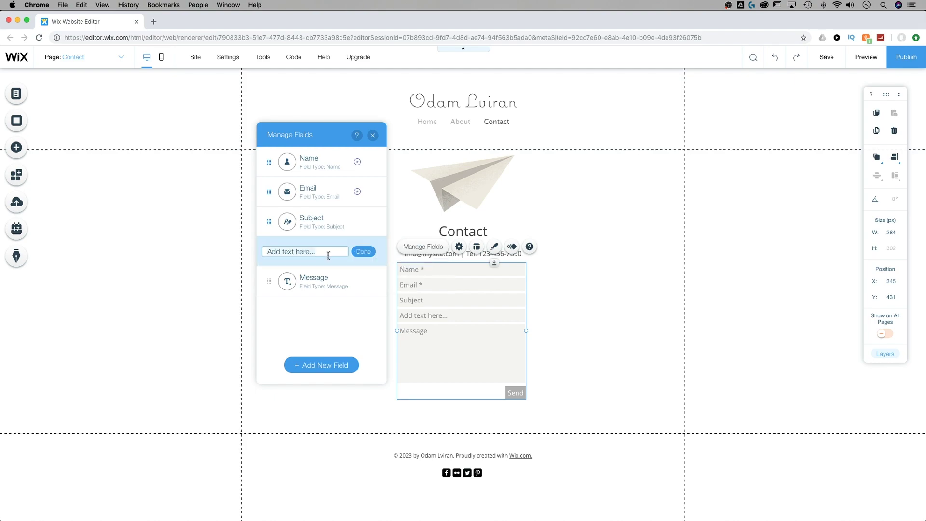
text(Phone Number)
click(369, 252)
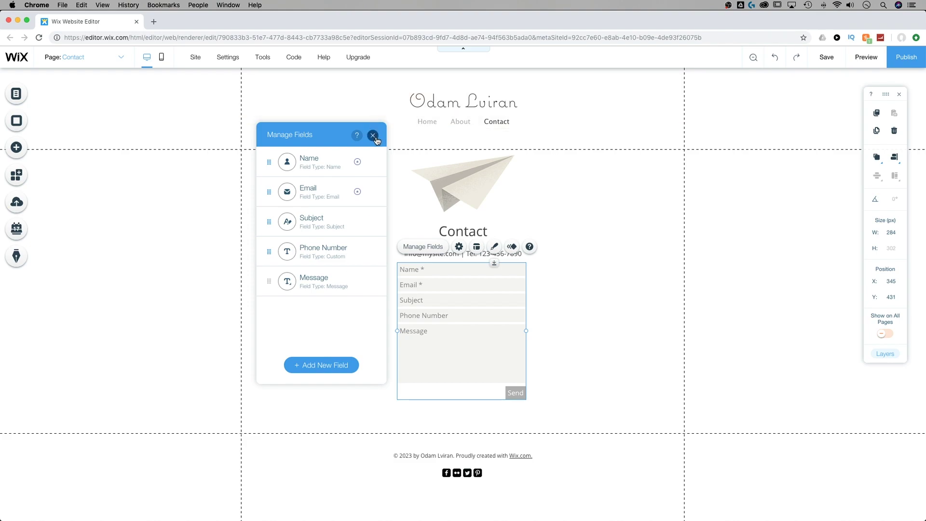
click(374, 135)
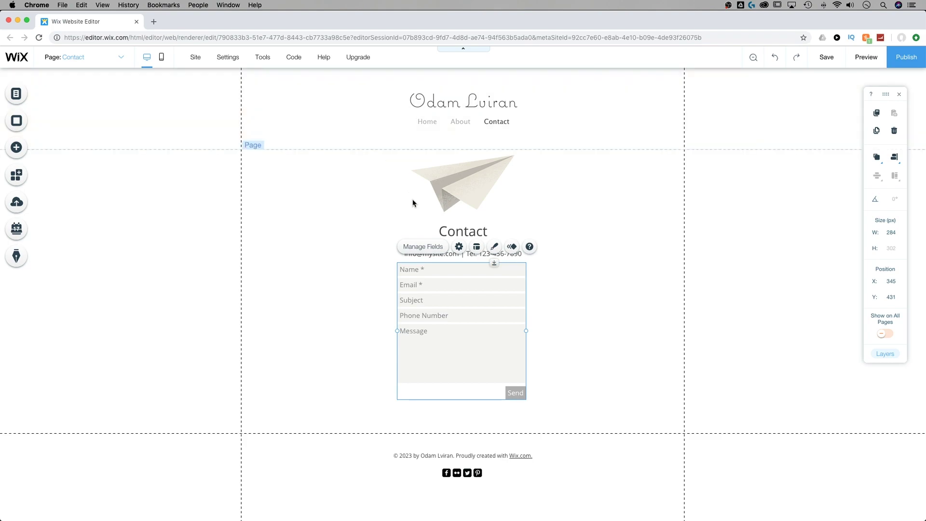
Step: Relabel the form button from Send to Submit and keep showing a message after submission
click(458, 248)
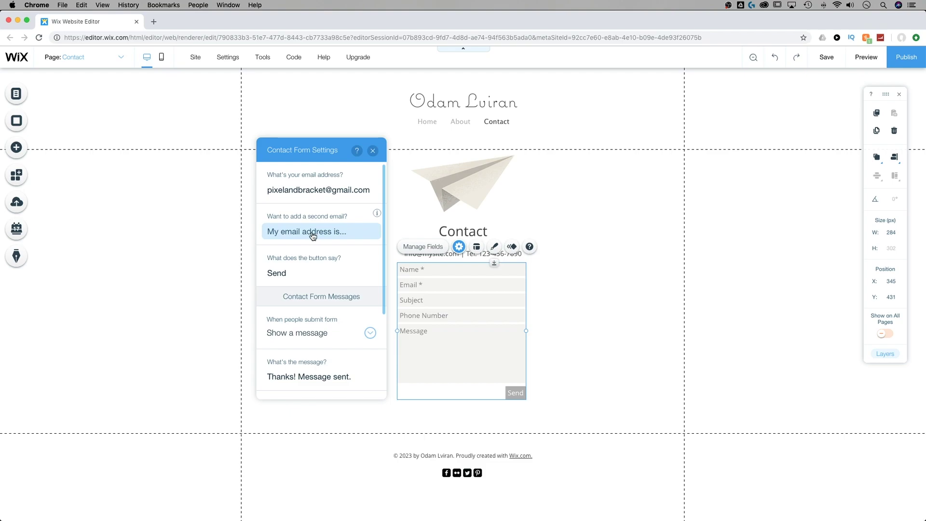
click(294, 275)
double_click(293, 274)
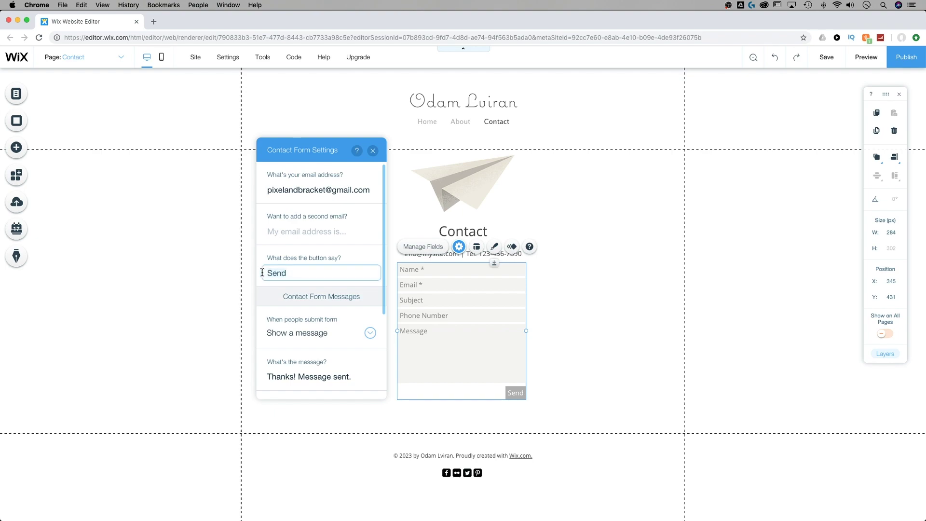
text(Submit)
scroll(302, 296, down, 3)
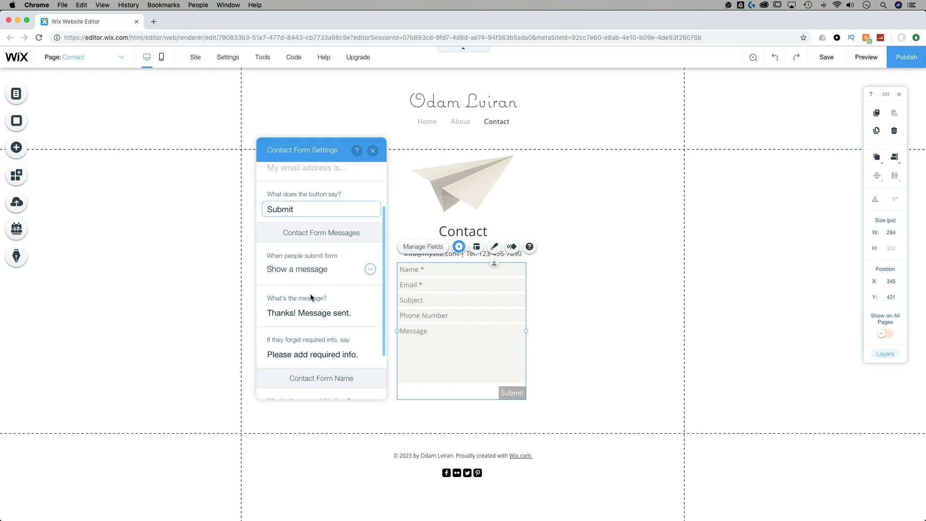
click(370, 270)
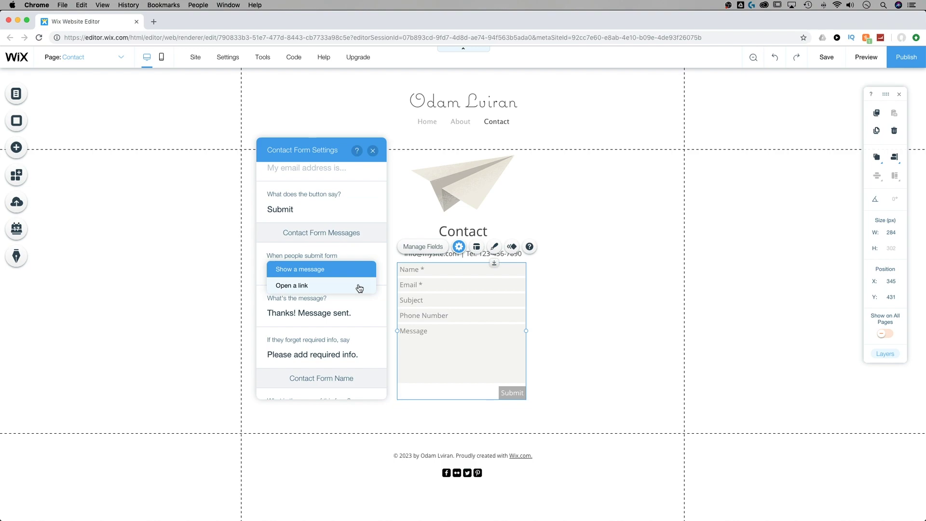
click(384, 276)
Step: Change the success message to 'Thanks! Submission confirmed!'
scroll(364, 292, down, 1)
scroll(365, 293, down, 2)
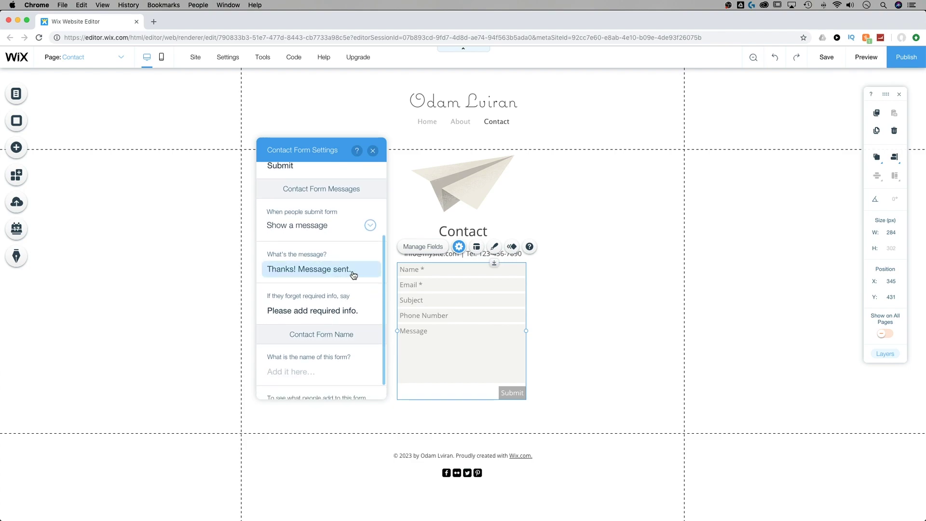
click(353, 273)
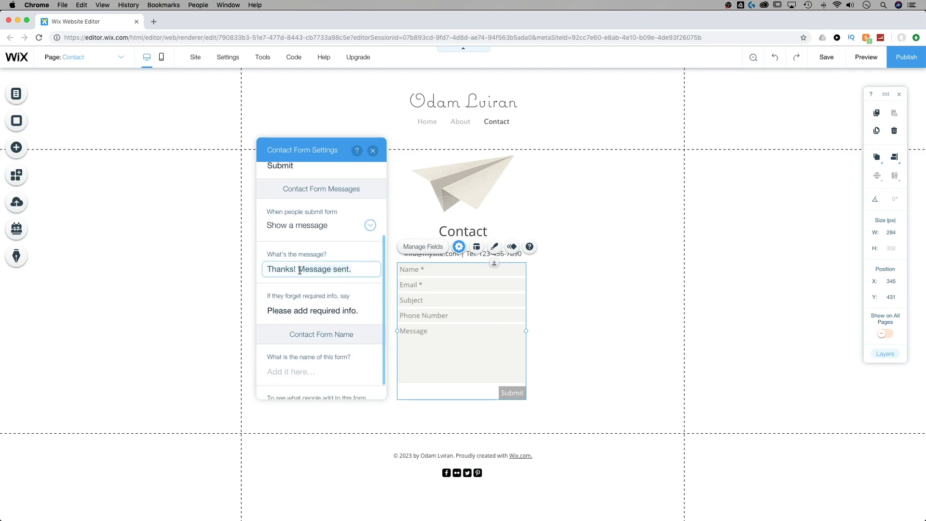
text(Submission confirmed!)
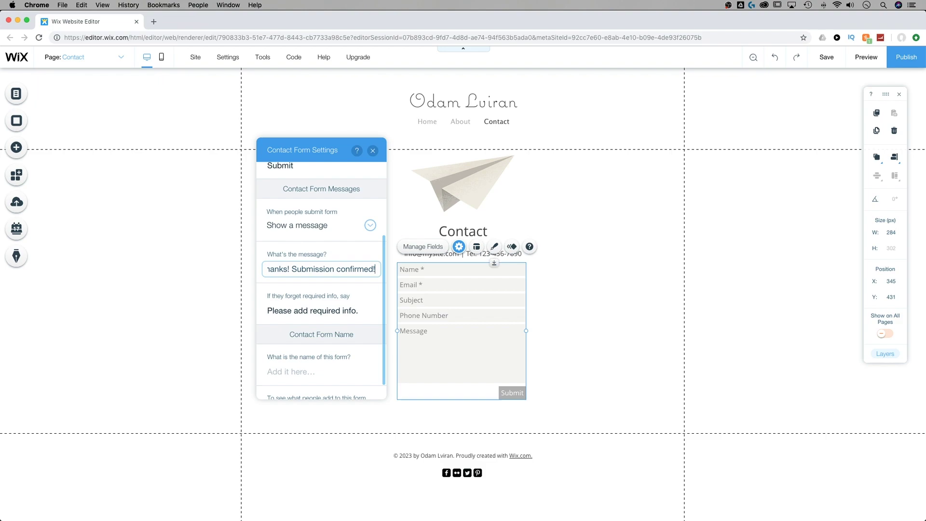
scroll(325, 291, down, 1)
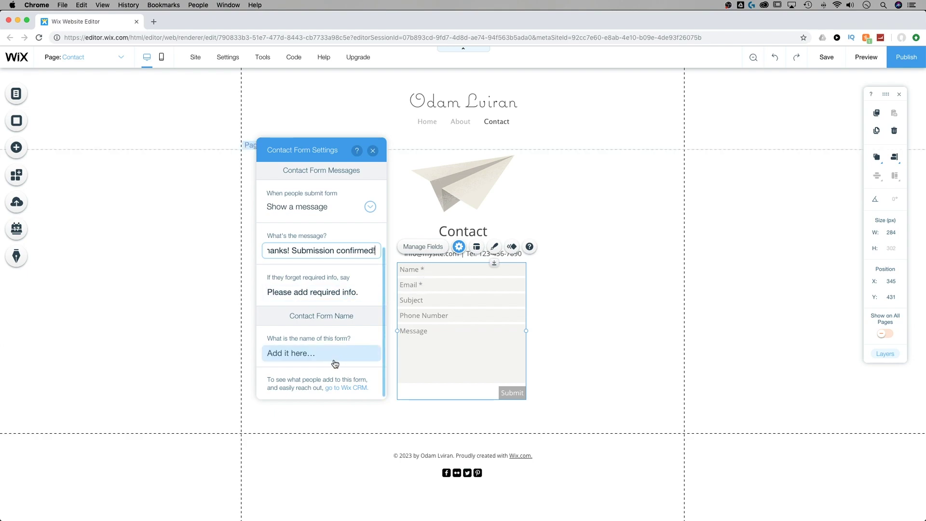
Step: Name the form Contact Form and close the settings
click(319, 356)
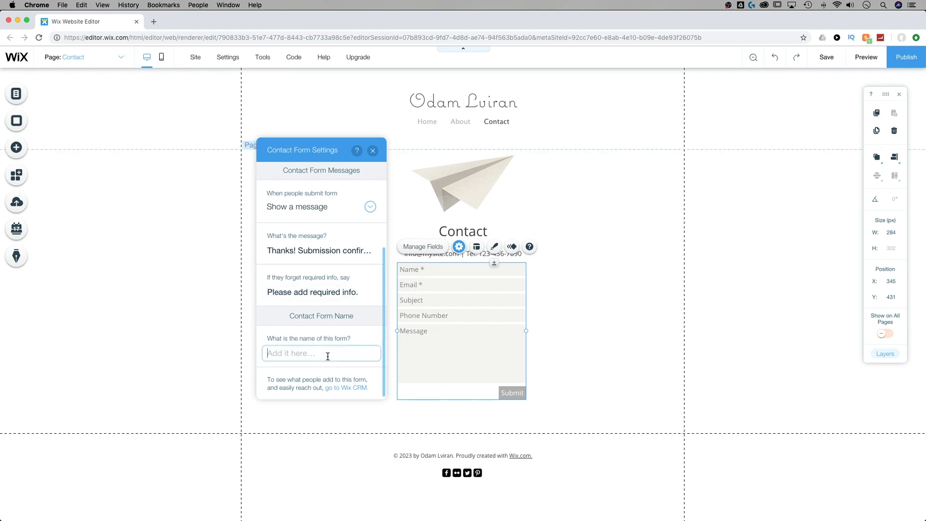
text(Contact Form)
click(373, 151)
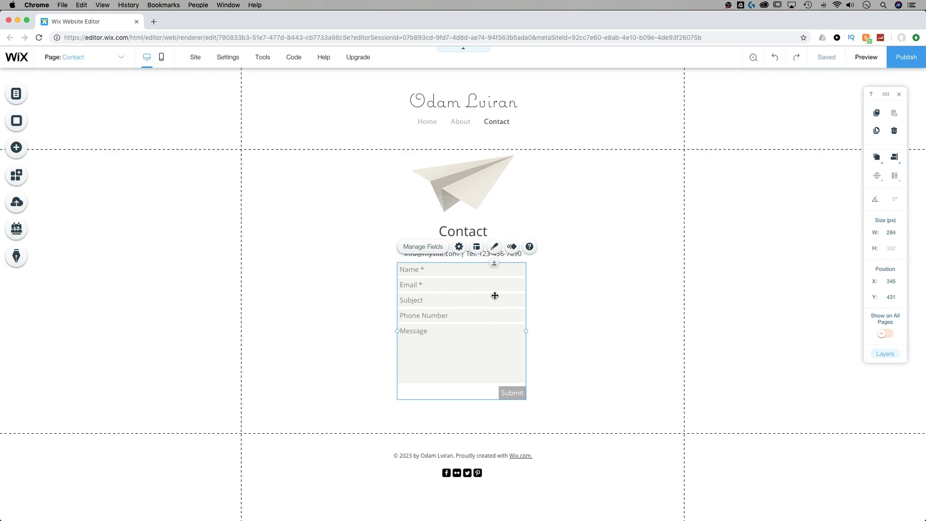
Step: Move the contact form slightly lower and widen it to about 450 px
drag(495, 266, 495, 277)
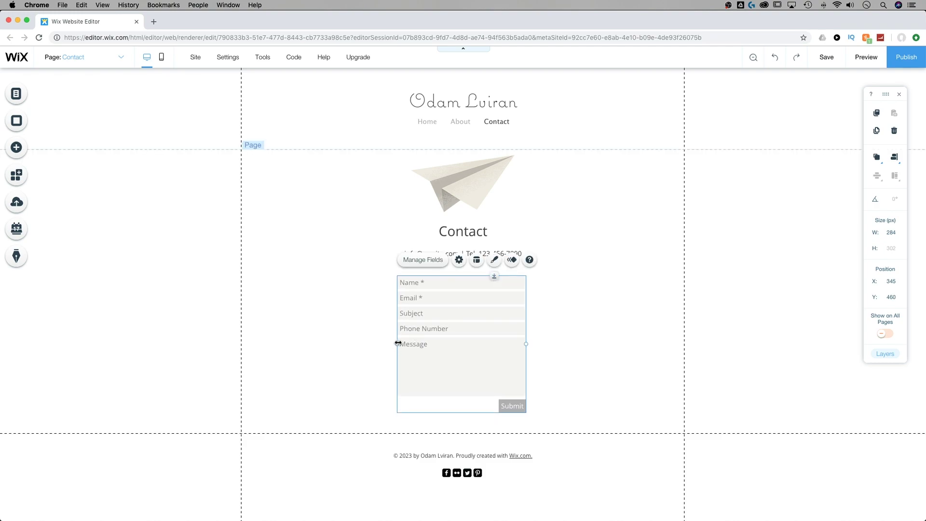
drag(397, 344, 353, 343)
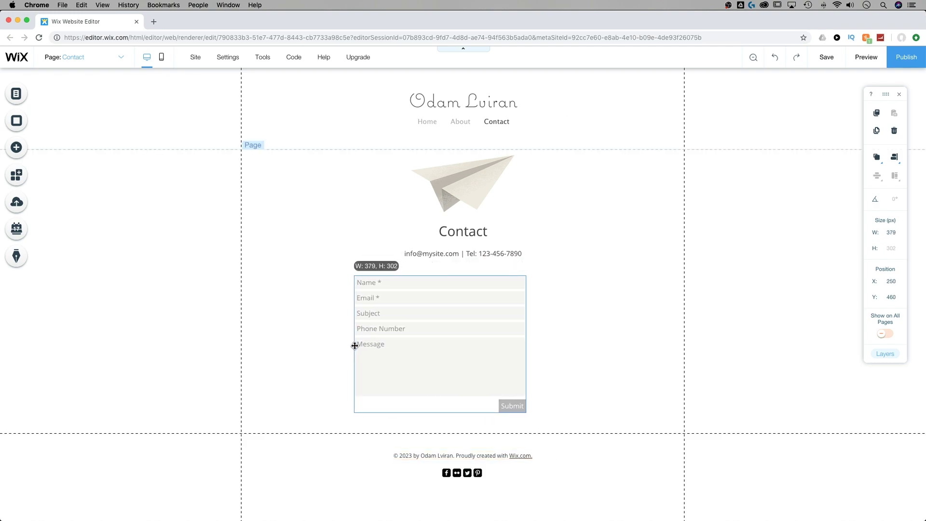
drag(526, 343, 559, 341)
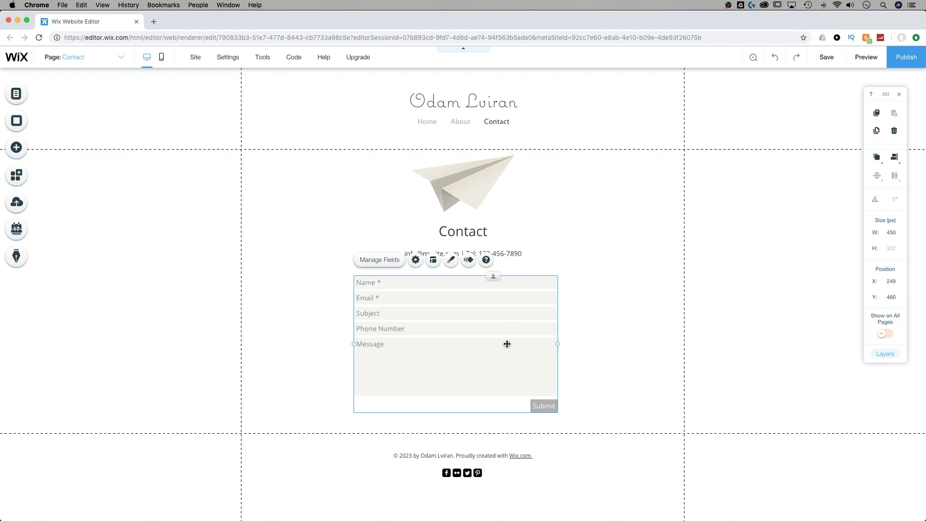
mouse_move(434, 304)
mouse_down()
mouse_move(477, 303)
mouse_move(440, 302)
mouse_up()
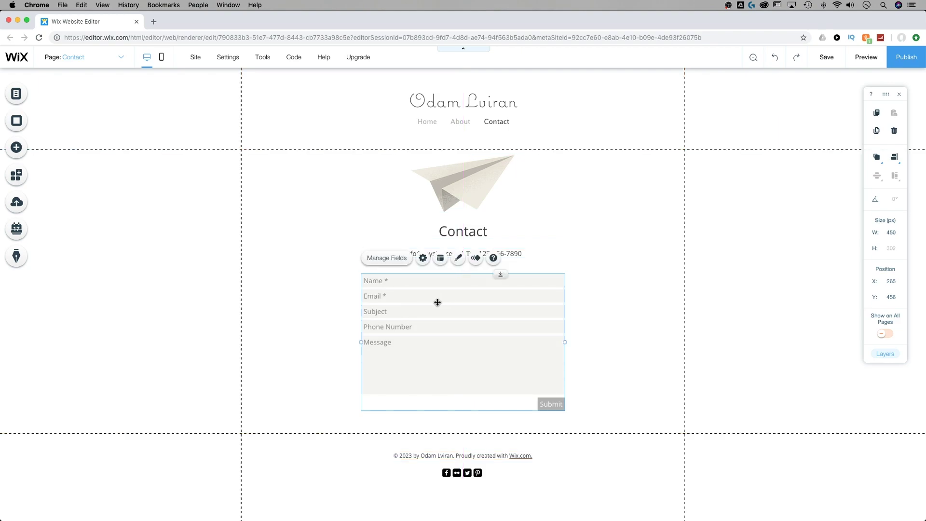
Step: Set the form's labels to left alignment
click(440, 259)
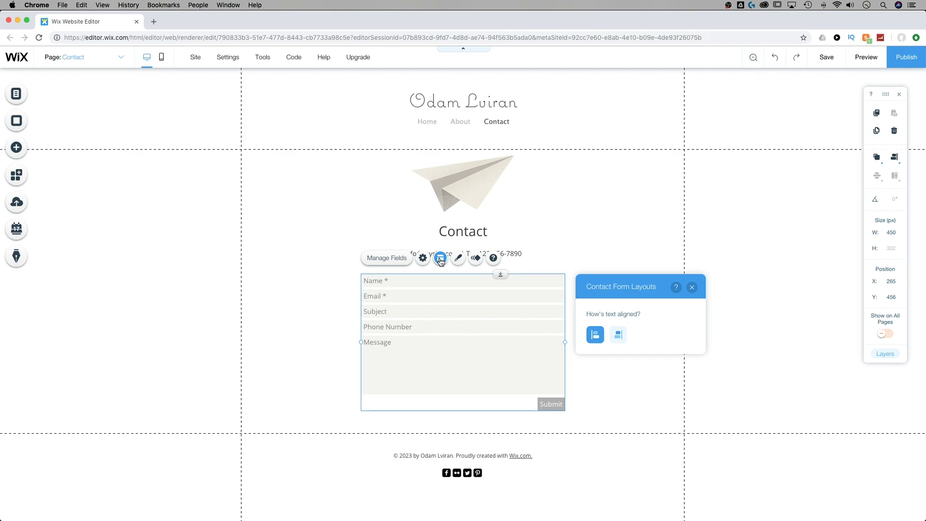
click(619, 336)
click(601, 339)
click(459, 259)
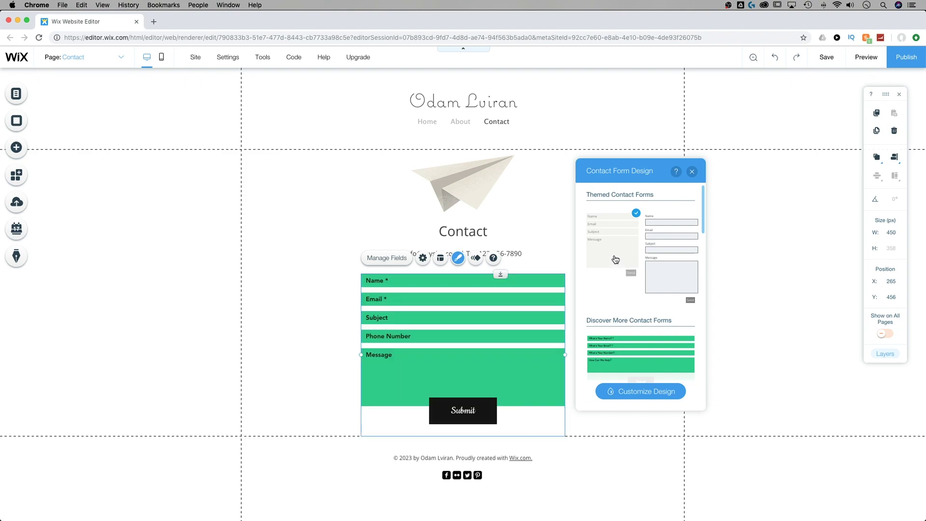
Step: Apply the second Themed Contact Forms design, with labels above outlined fields
click(677, 258)
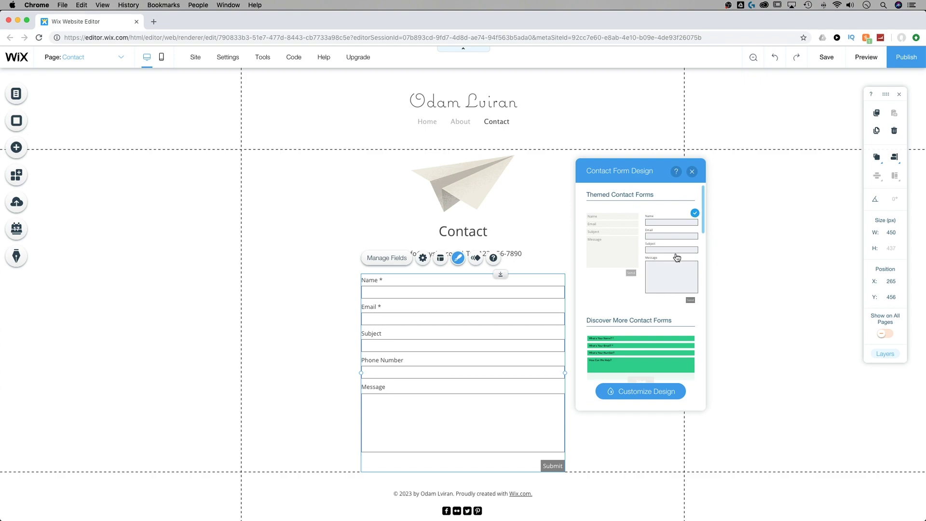
Step: Try several Preset Designs, then apply the one with labels inside bordered fields
click(666, 394)
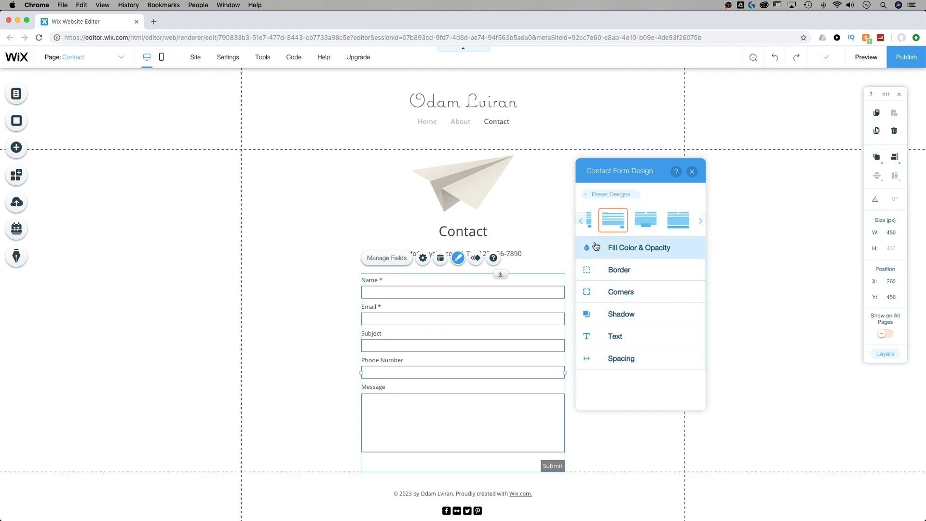
click(583, 222)
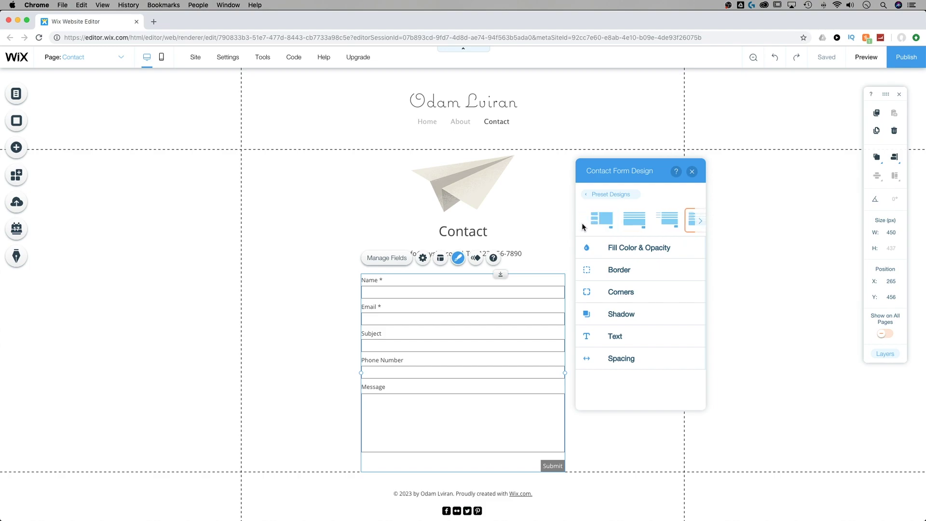
click(596, 222)
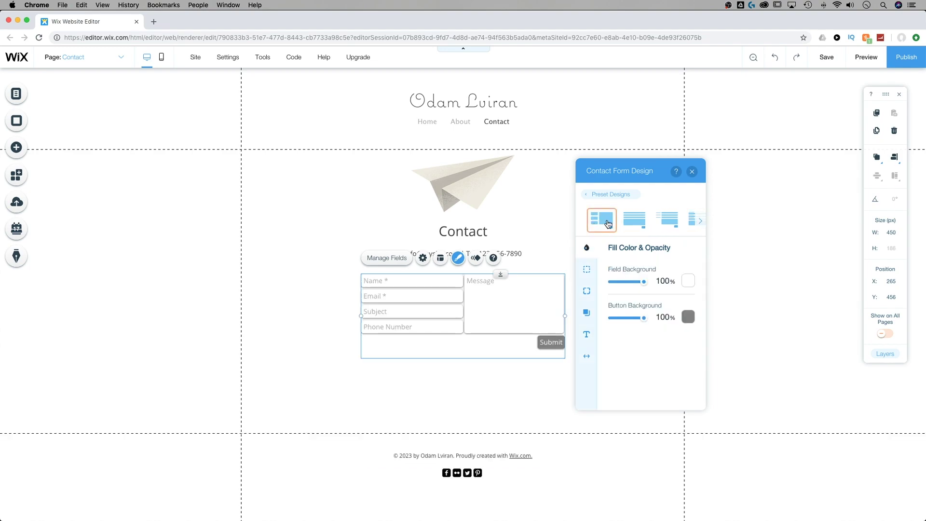
click(633, 224)
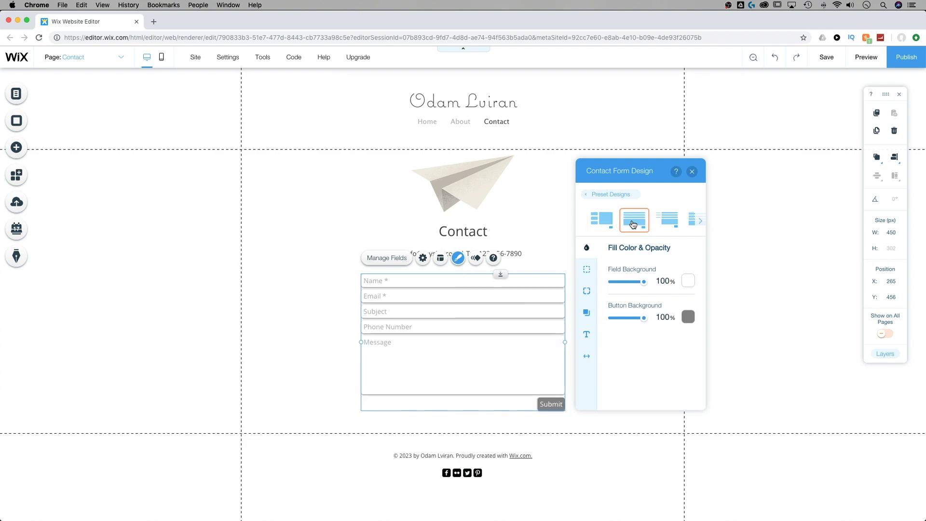
click(668, 223)
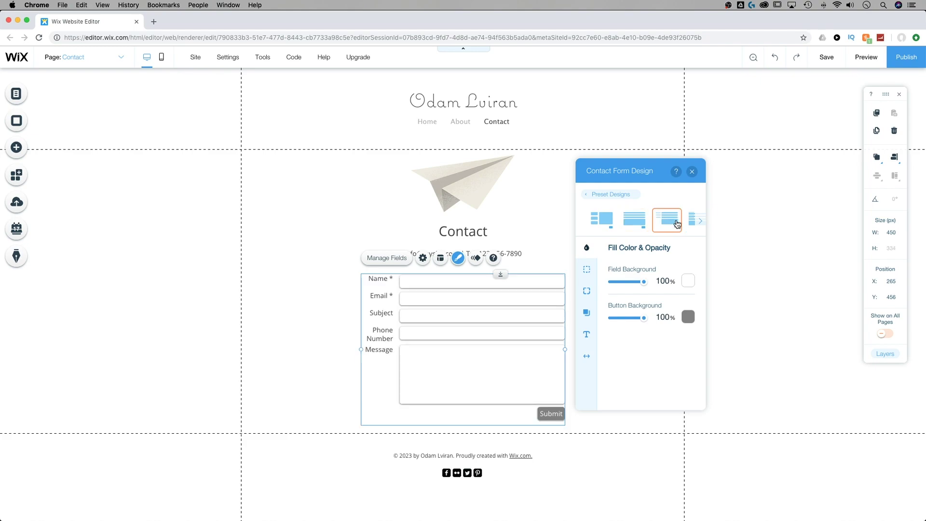
click(690, 224)
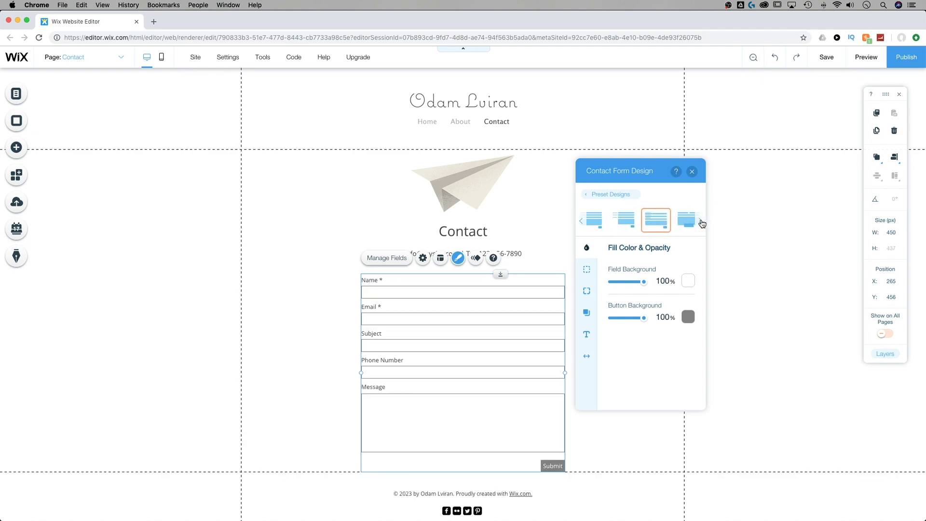
click(652, 225)
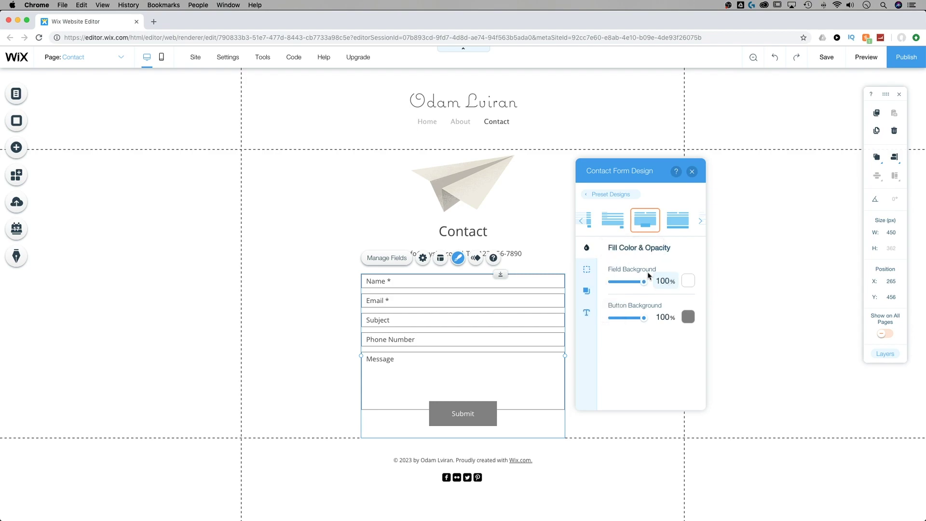
Step: Tint the field backgrounds light teal at 21% opacity
click(687, 282)
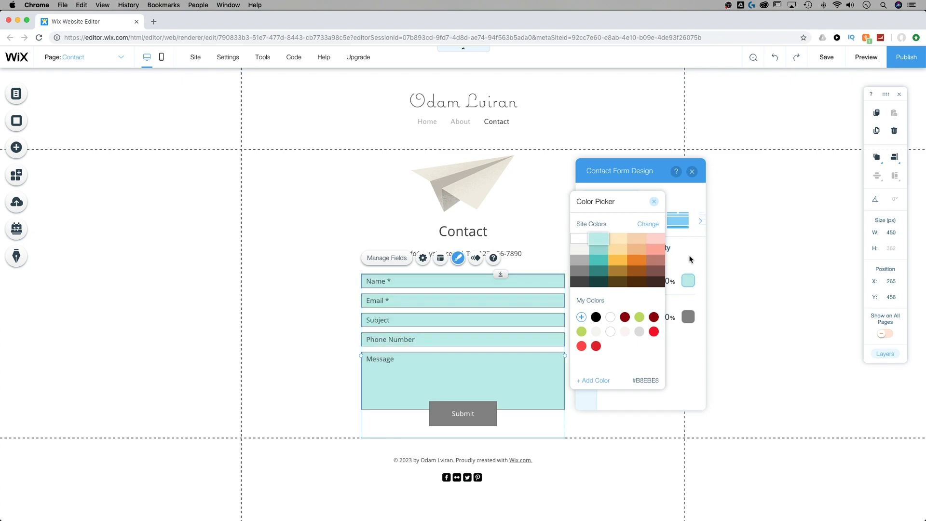
click(675, 251)
drag(644, 285, 619, 285)
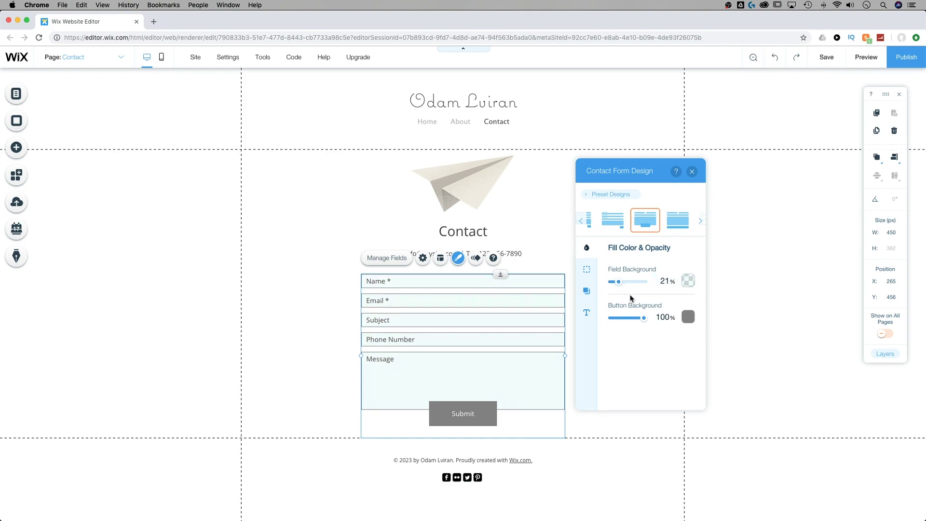
Step: Make the Submit button background dark teal at 100% opacity
click(690, 318)
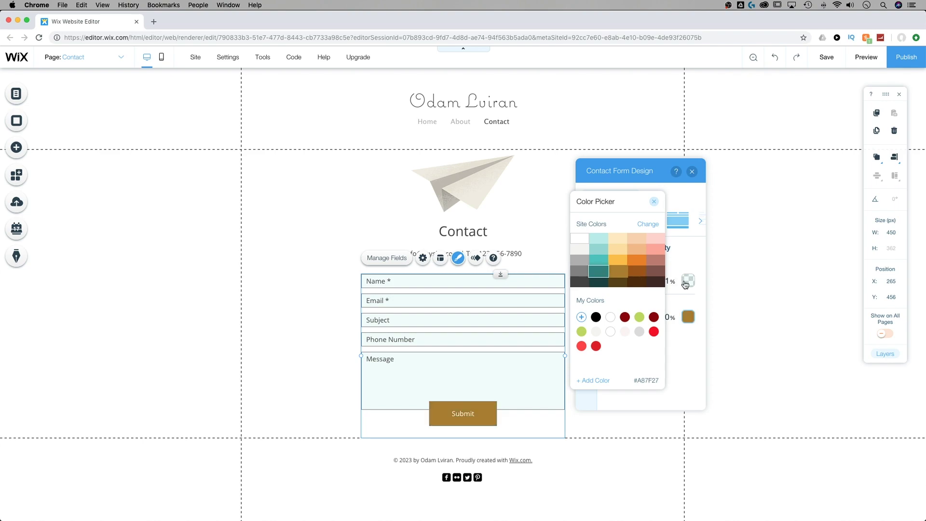
click(695, 302)
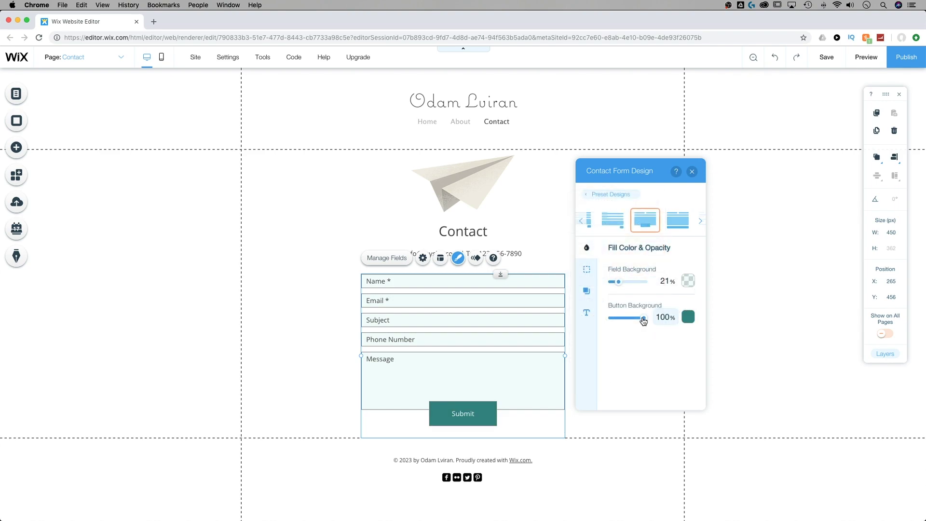
mouse_move(642, 318)
mouse_down()
mouse_move(616, 321)
mouse_move(649, 318)
mouse_up()
click(590, 273)
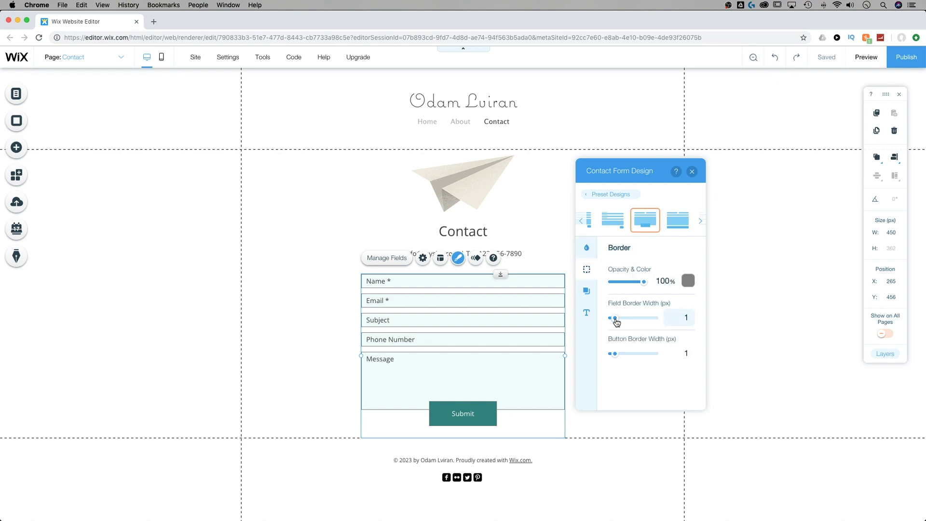
Step: Lower the form's field border opacity to 48% and keep the border widths at 1 px
mouse_move(616, 320)
mouse_down()
mouse_move(647, 322)
mouse_move(615, 322)
mouse_up()
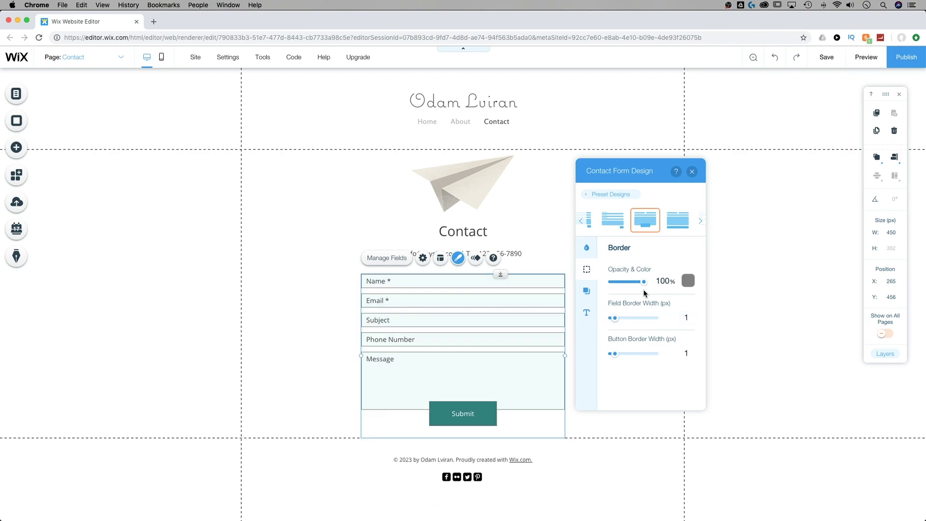
drag(644, 282, 625, 284)
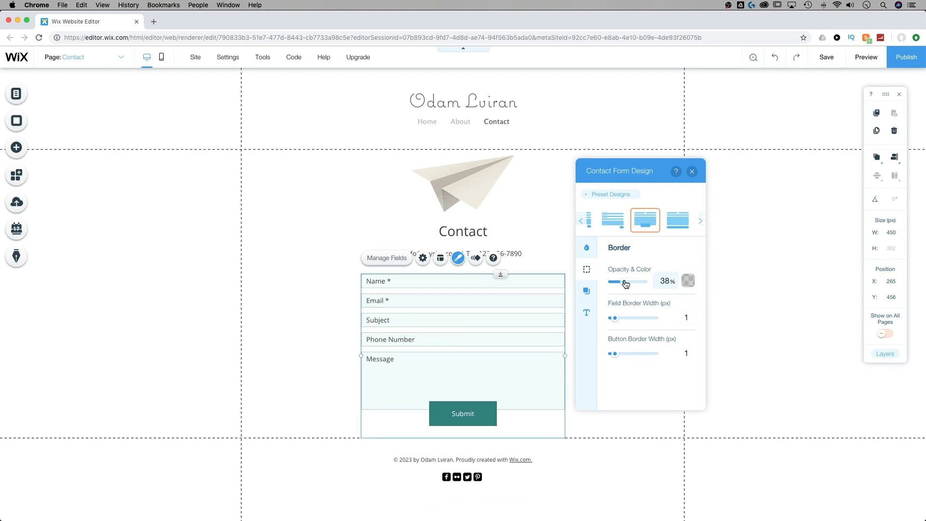
click(627, 284)
mouse_move(612, 355)
mouse_down()
mouse_move(632, 355)
mouse_move(614, 355)
mouse_up()
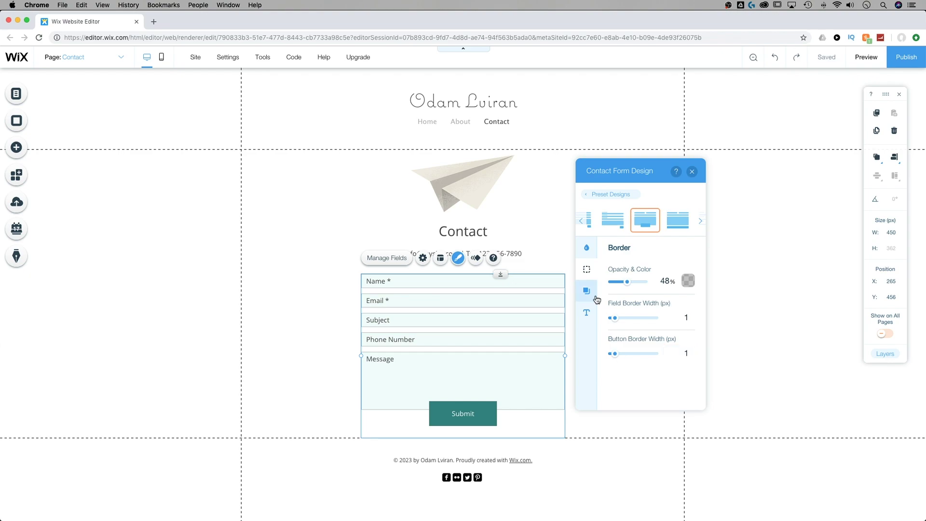
click(587, 293)
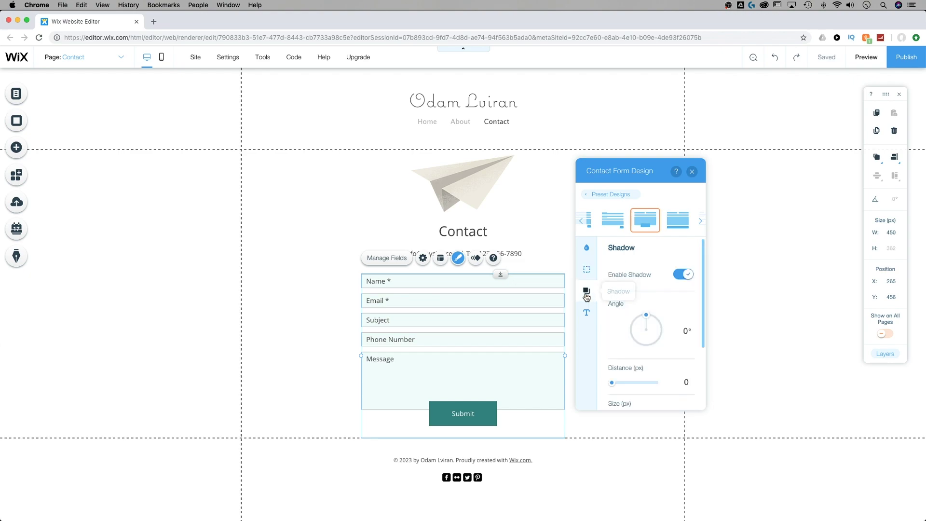
Step: Re-enable the form shadow with distance 6 and size 6, leaving its opacity at 0%
click(683, 277)
click(683, 277)
scroll(617, 360, down, 2)
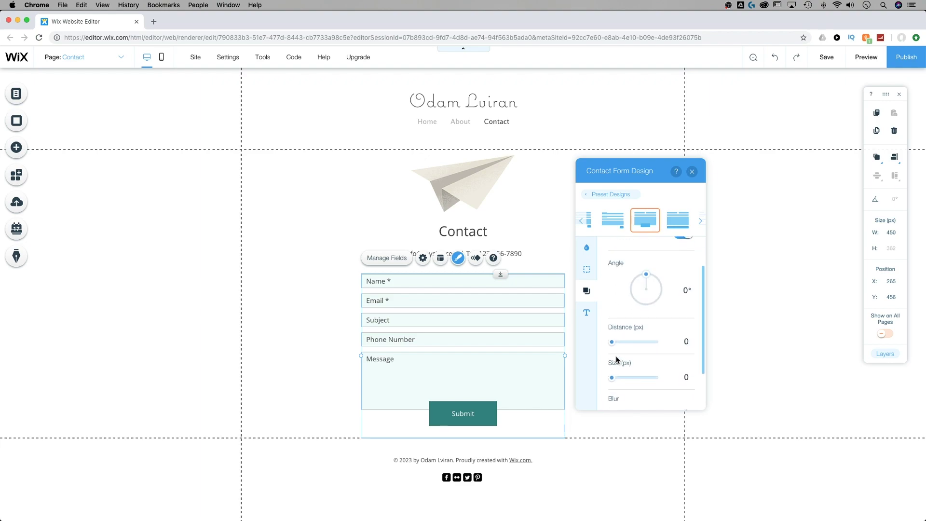
scroll(620, 357, up, 2)
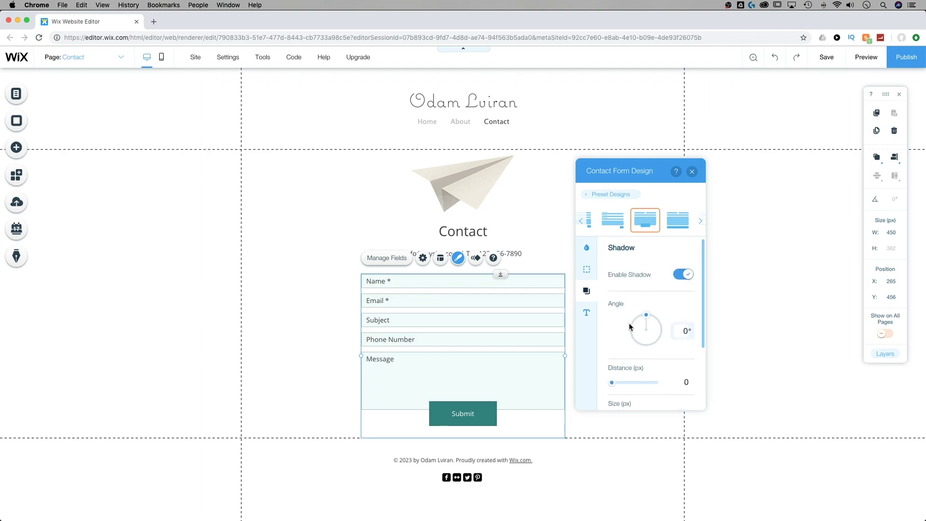
drag(612, 382, 616, 383)
scroll(612, 371, down, 4)
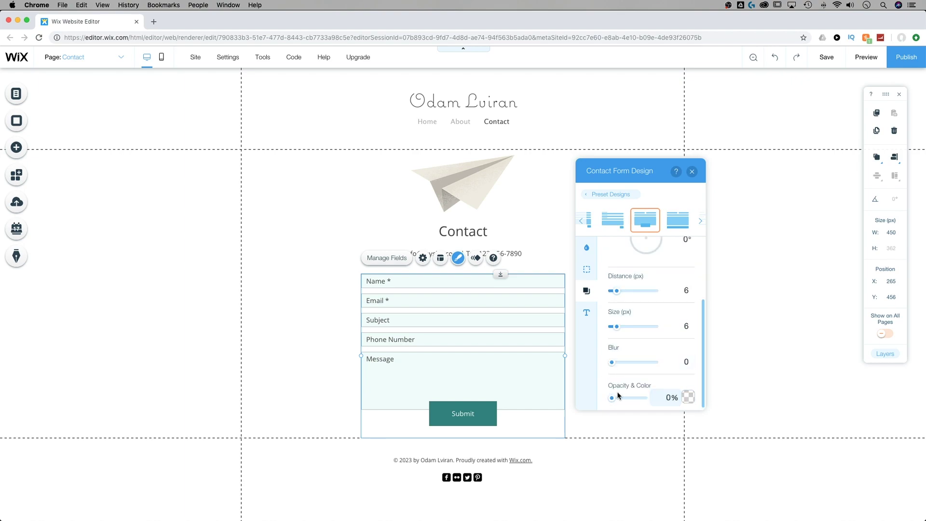
mouse_move(617, 395)
mouse_down()
mouse_move(629, 399)
mouse_move(611, 399)
mouse_up()
scroll(612, 398, up, 4)
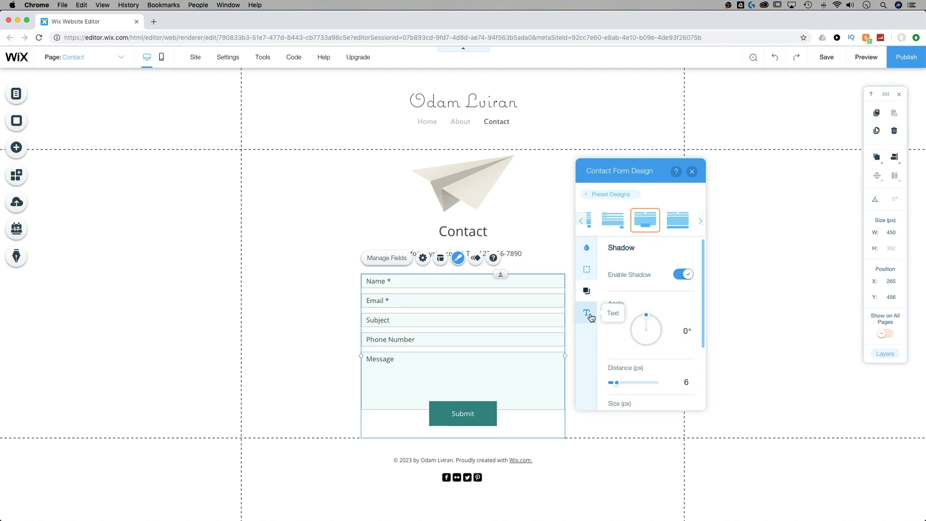
click(590, 314)
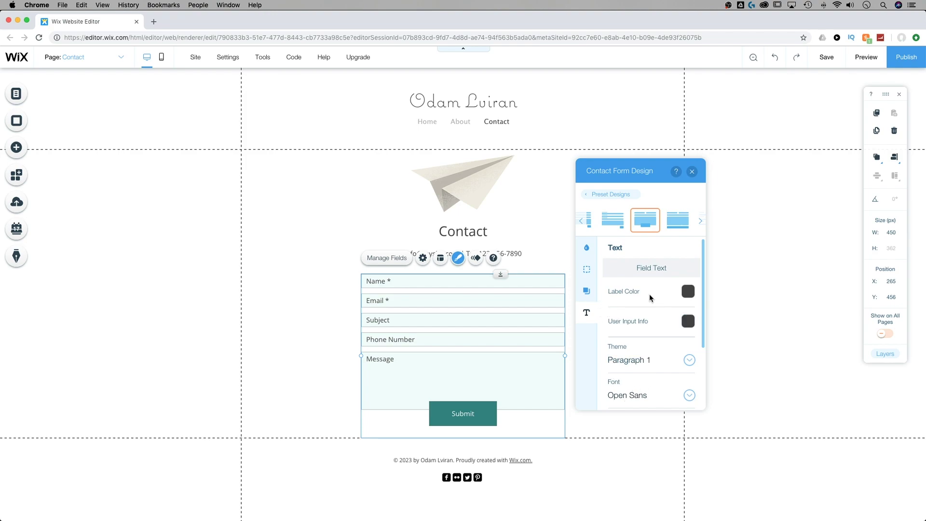
Step: Set the form font to Museo and give the field labels the teal site colour #44C2BC
click(625, 396)
scroll(635, 394, up, 5)
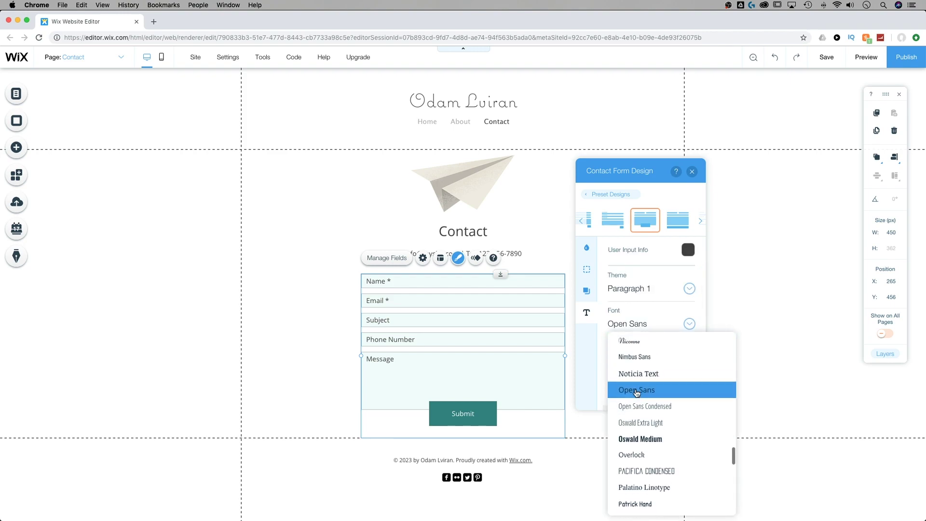
scroll(635, 368, up, 1)
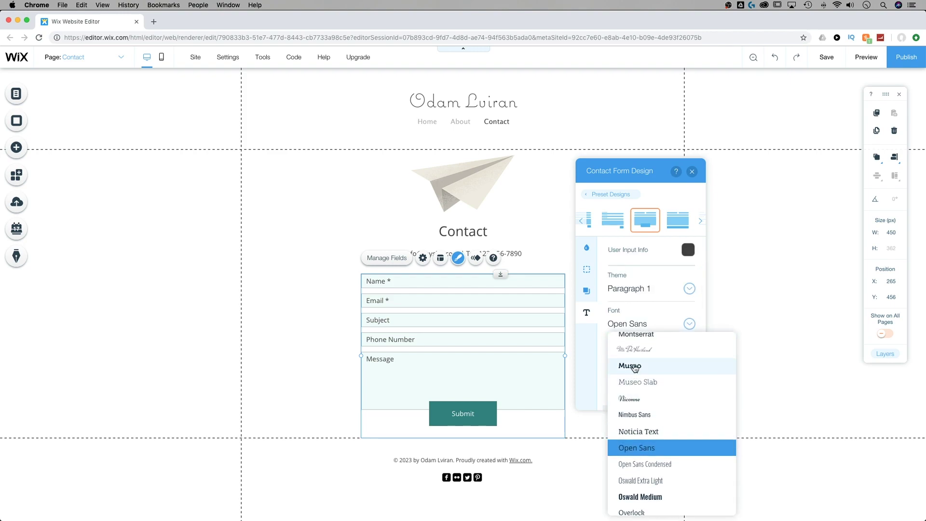
click(634, 366)
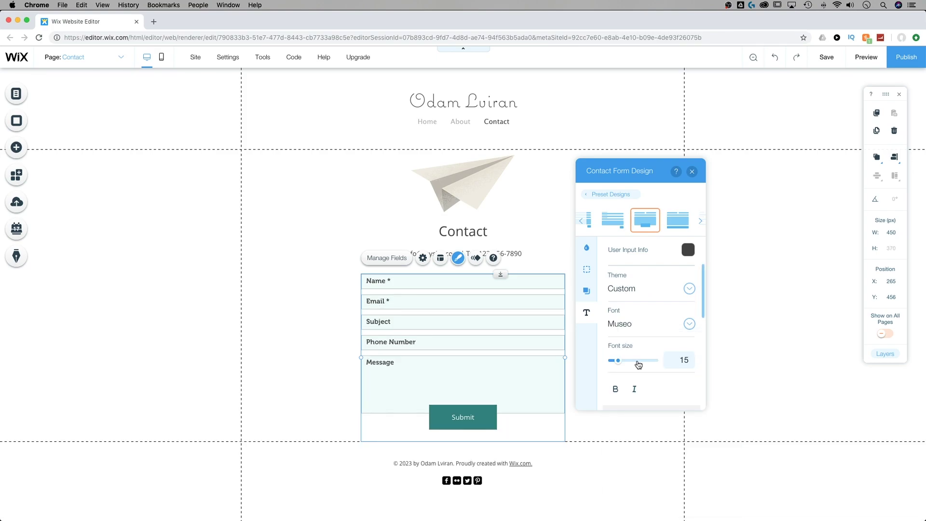
scroll(638, 364, up, 3)
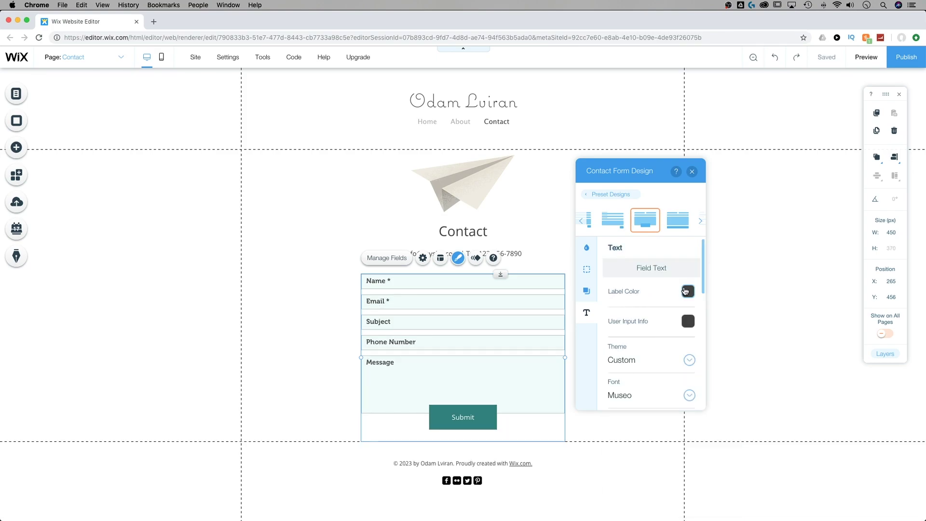
click(688, 291)
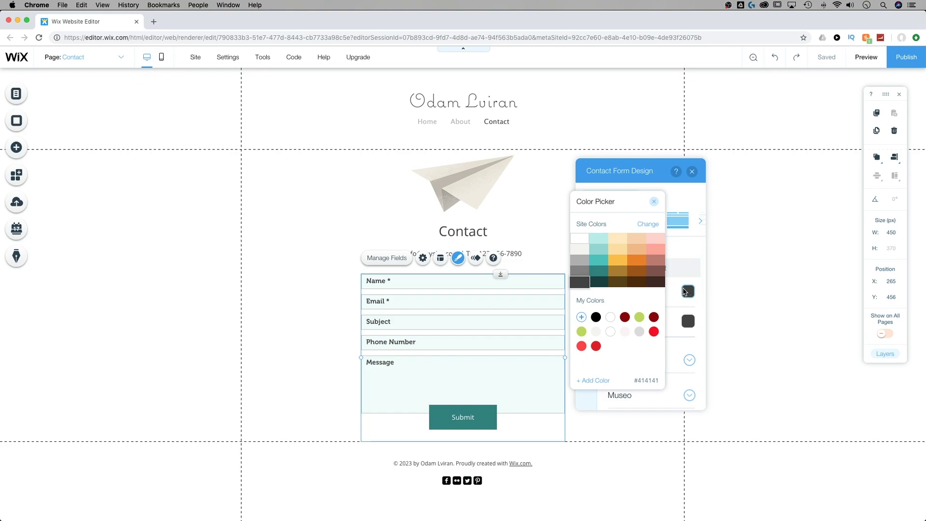
click(599, 262)
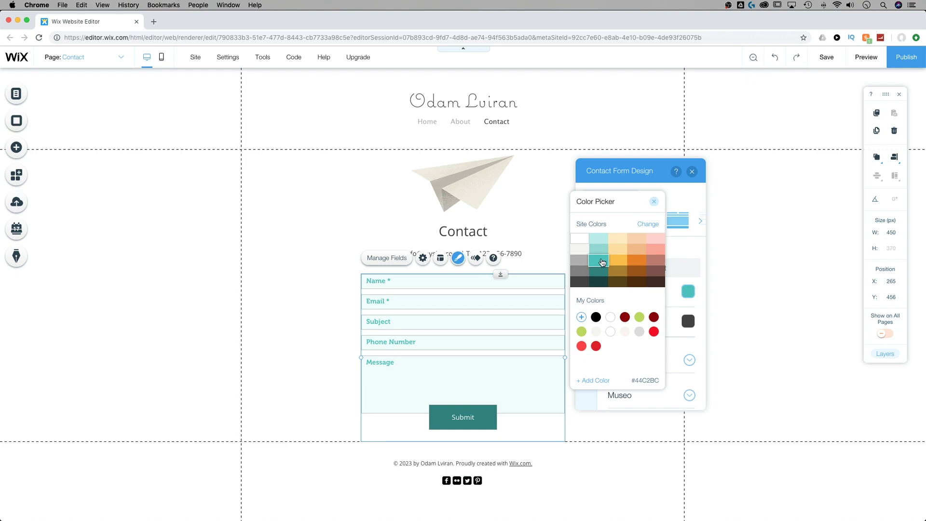
Step: Reduce the label font size slightly, then review the Button Text and Message Color settings
click(675, 294)
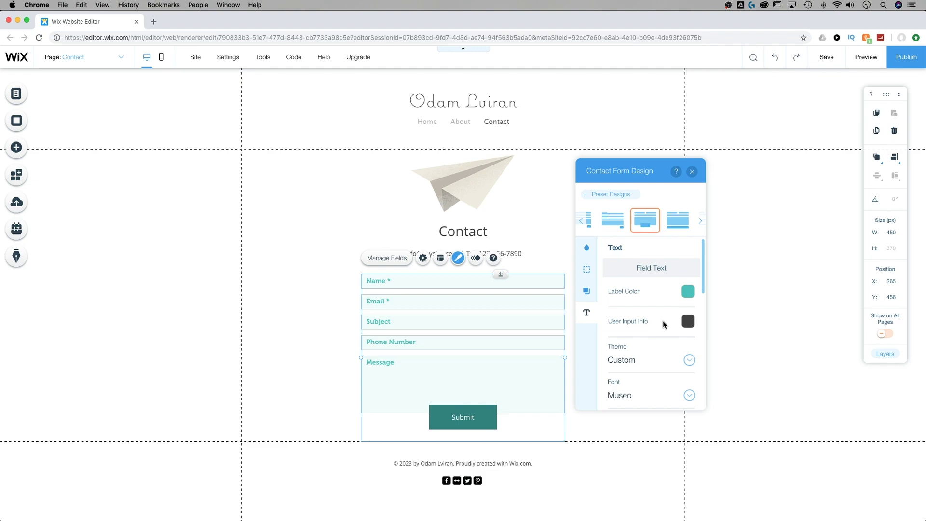
scroll(663, 321, down, 2)
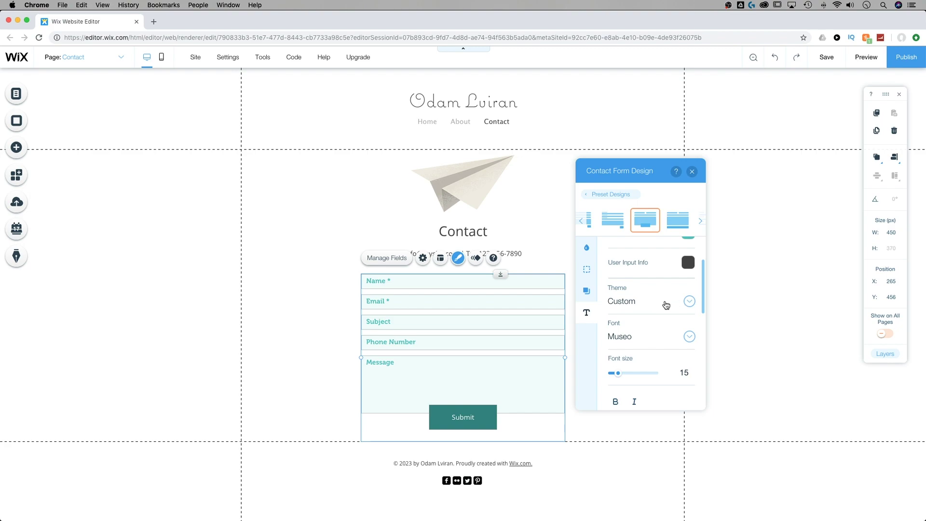
scroll(665, 305, down, 1)
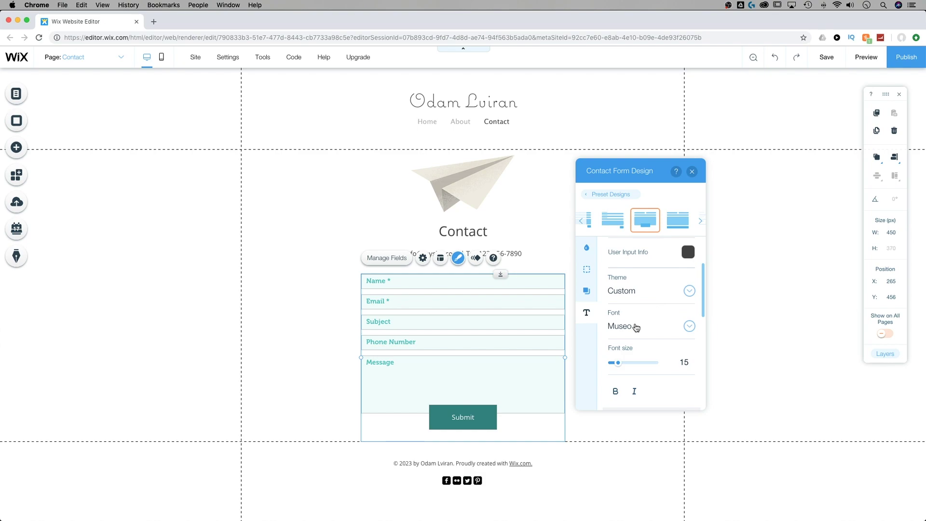
drag(618, 362, 616, 362)
scroll(648, 317, down, 3)
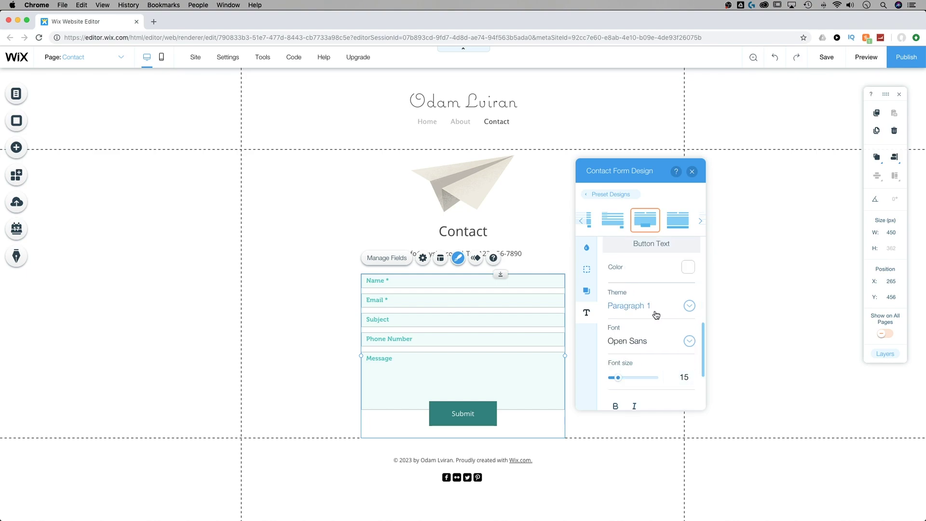
scroll(659, 314, down, 3)
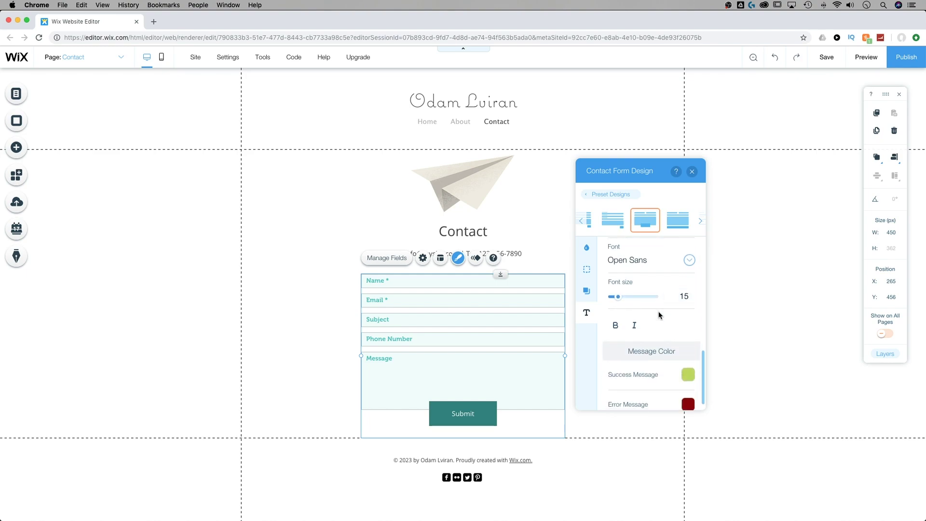
scroll(659, 313, down, 1)
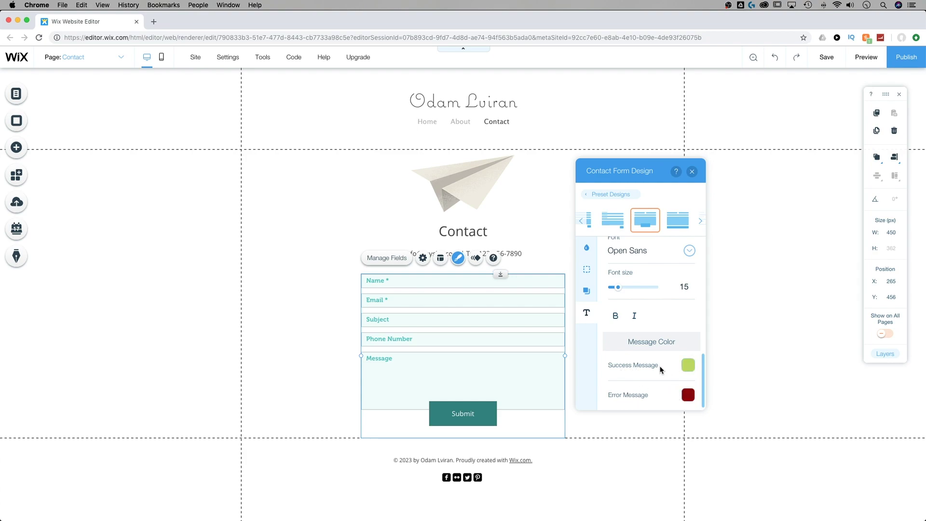
Step: Close the Contact Form Design panel and deselect the form to view the finished page
click(692, 173)
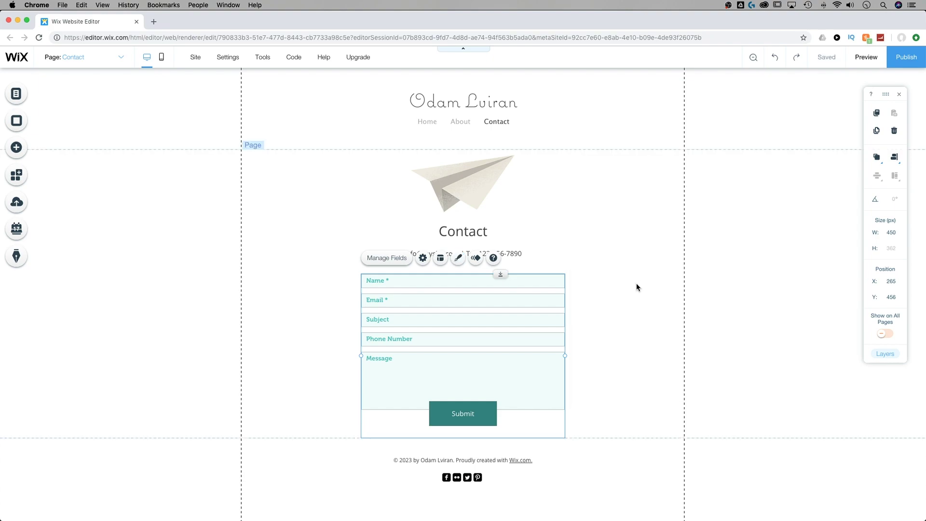
click(637, 308)
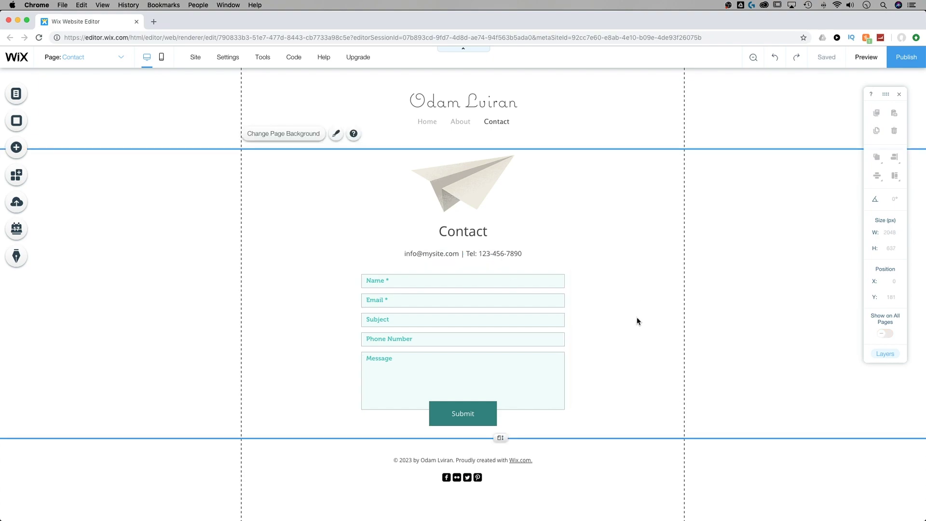